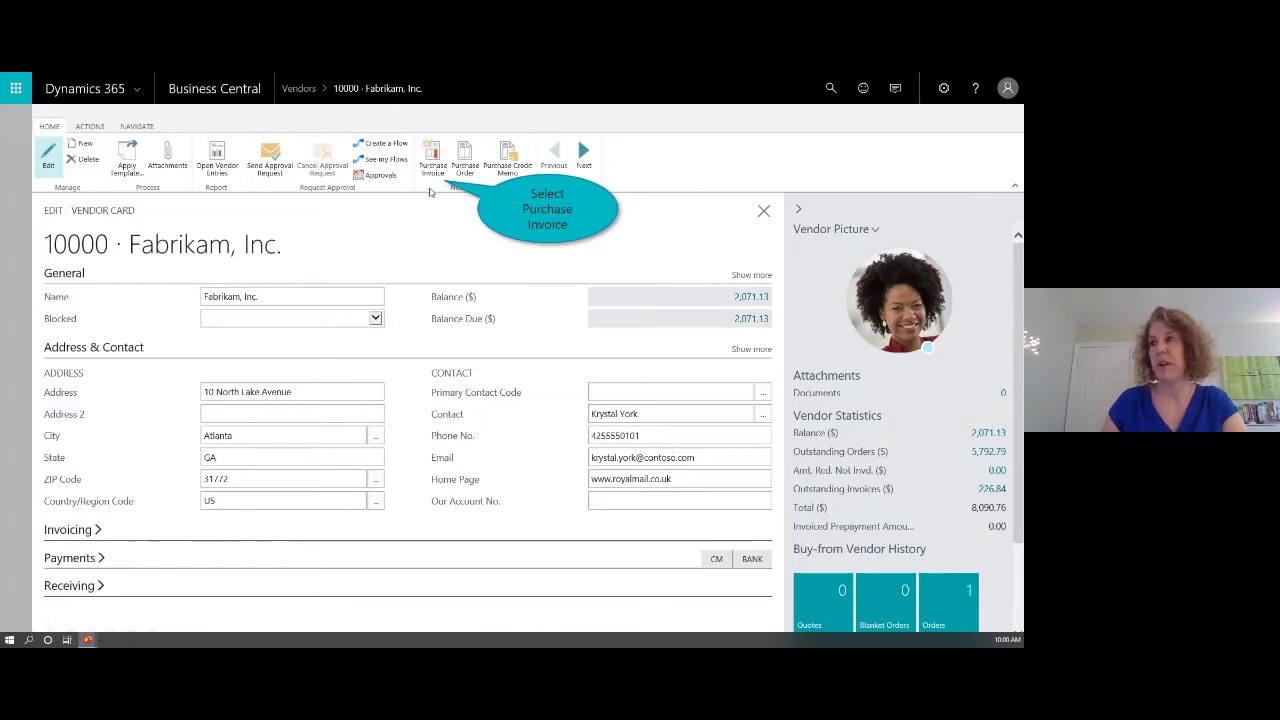
- Create a purchase invoice for Fabrikam, Inc. and choose LONDON Swivel Chair, blue as its item line
{"action": "left_click", "coordinate": [548, 222]}
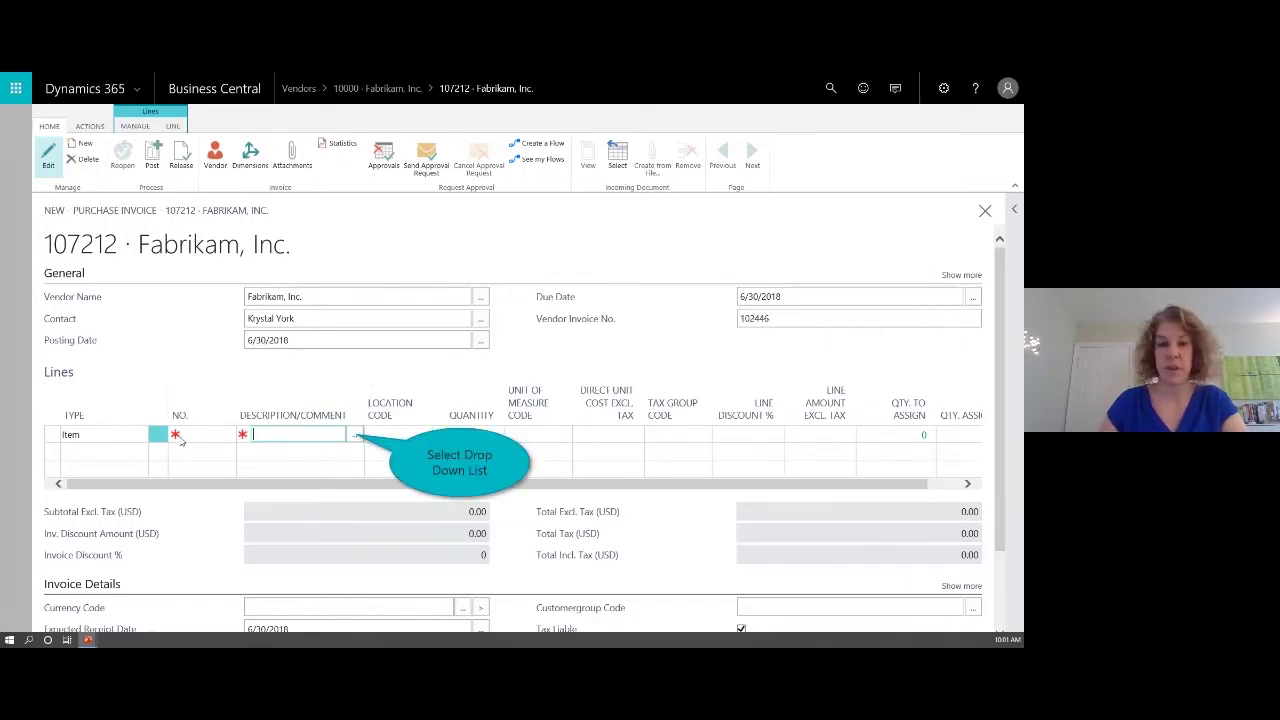
{"action": "left_click", "coordinate": [337, 438]}
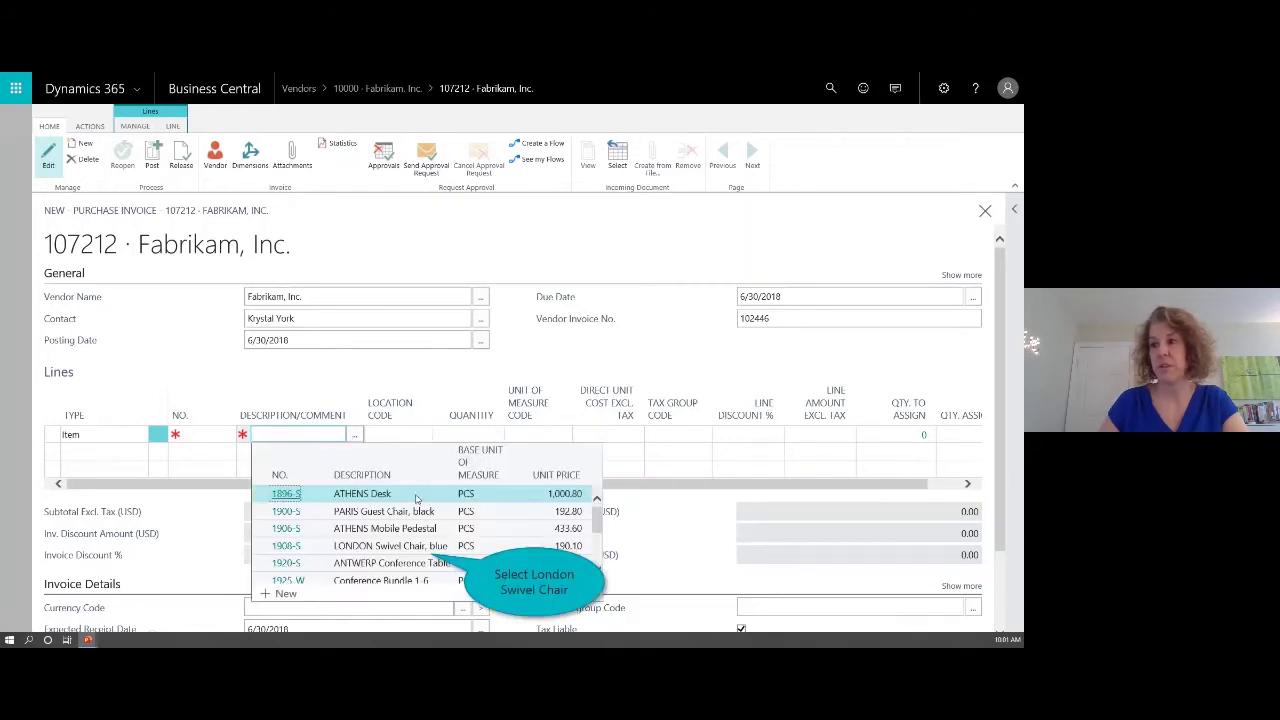
{"action": "key", "text": "Down"}
{"action": "key", "text": "Down"}
{"action": "key", "text": "Down"}
{"action": "key", "text": "Return"}
- Set the swivel chair line's quantity to 20 and post the purchase invoice
{"action": "left_click", "coordinate": [473, 438]}
{"action": "type", "text": "20"}
{"action": "key", "text": "Tab"}
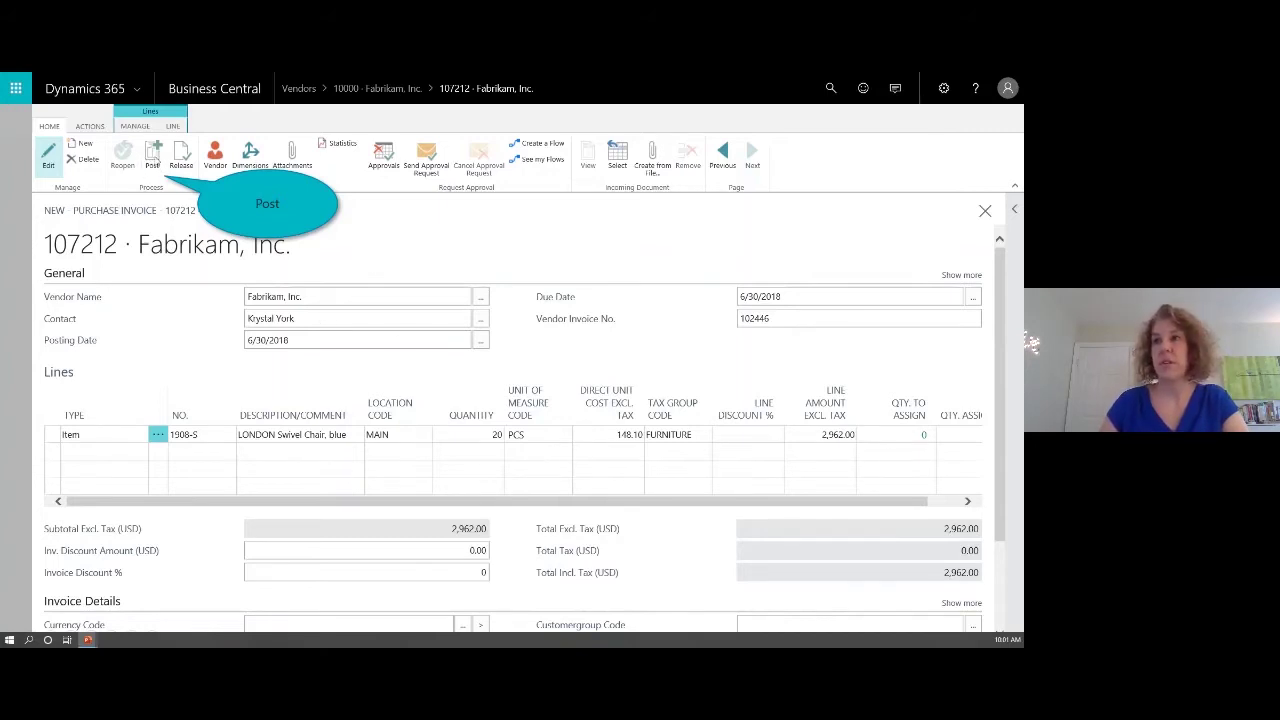
{"action": "left_click", "coordinate": [155, 157]}
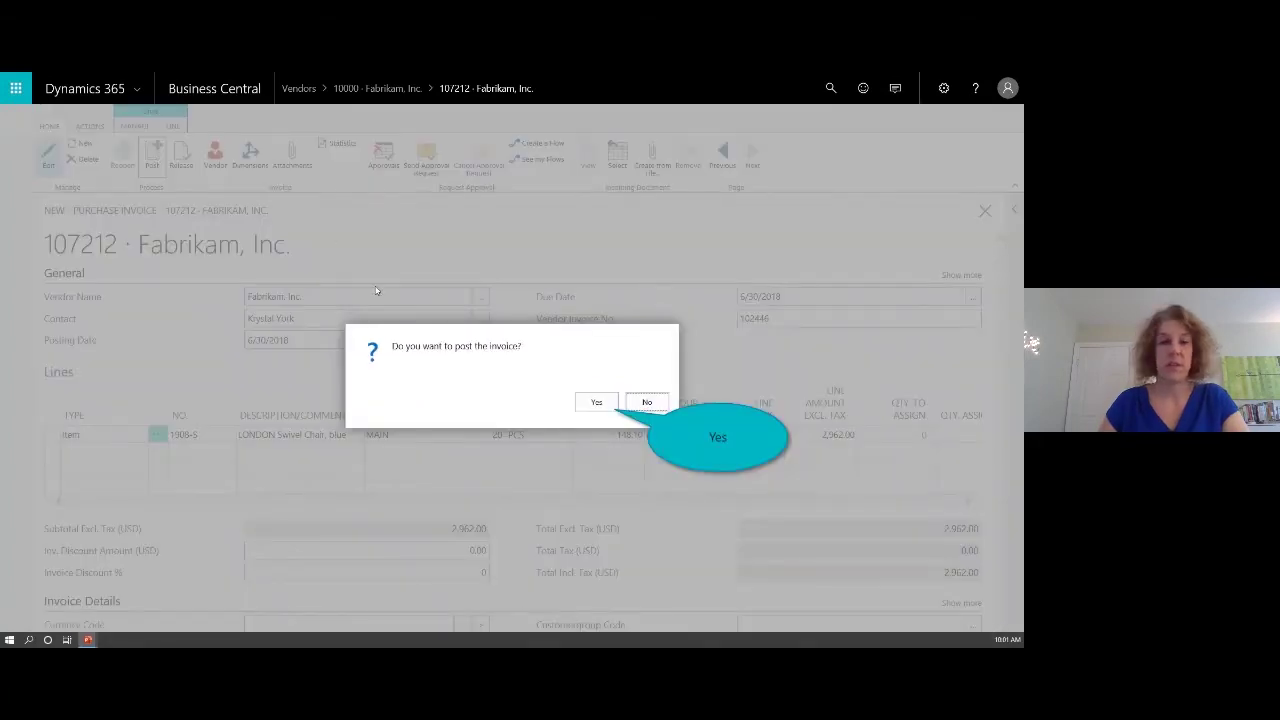
{"action": "left_click", "coordinate": [597, 403]}
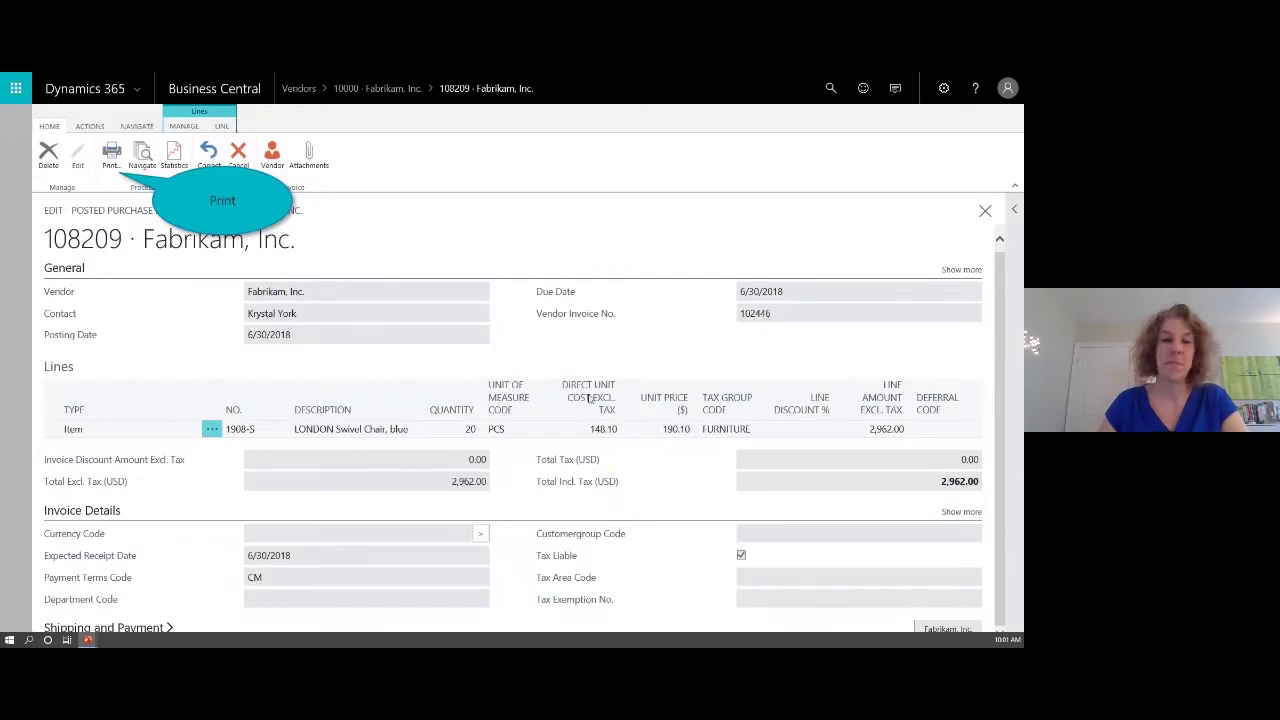
- Preview the posted invoice's printout and review the ledger entries behind Fabrikam's vendor balance
{"action": "left_click", "coordinate": [113, 167]}
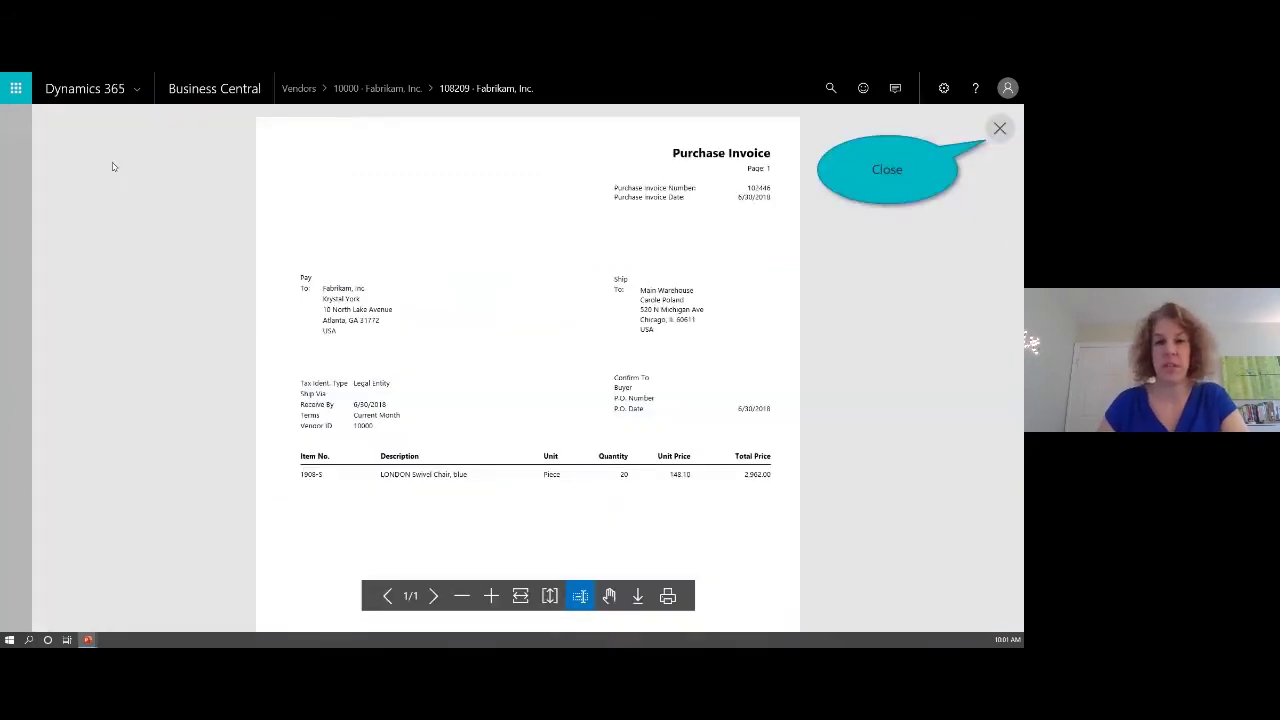
{"action": "left_click", "coordinate": [999, 127]}
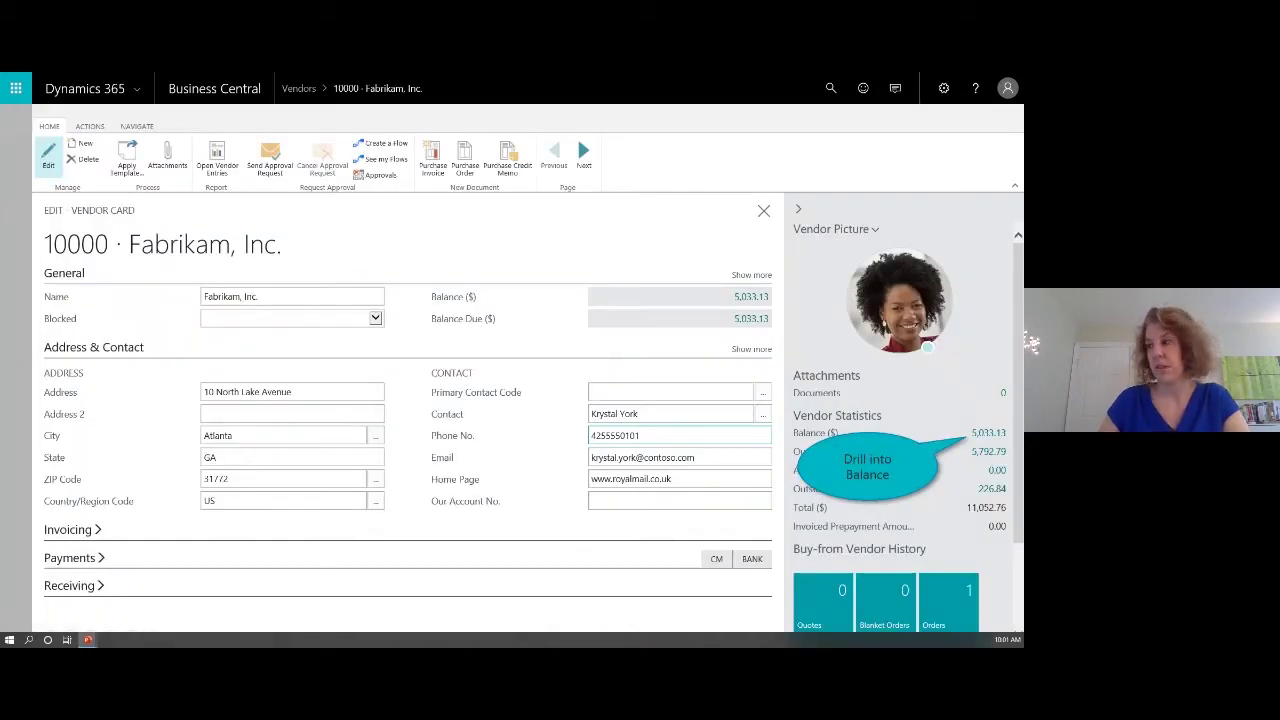
{"action": "left_click", "coordinate": [998, 433]}
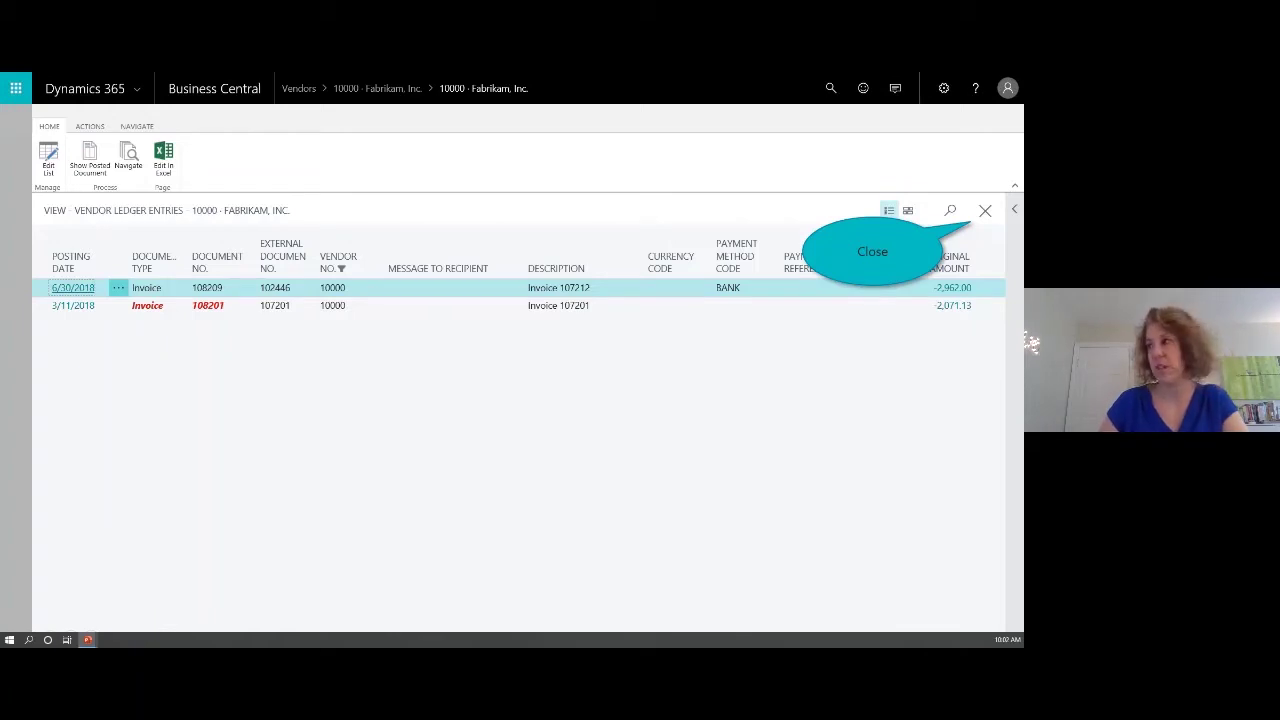
{"action": "left_click", "coordinate": [987, 215]}
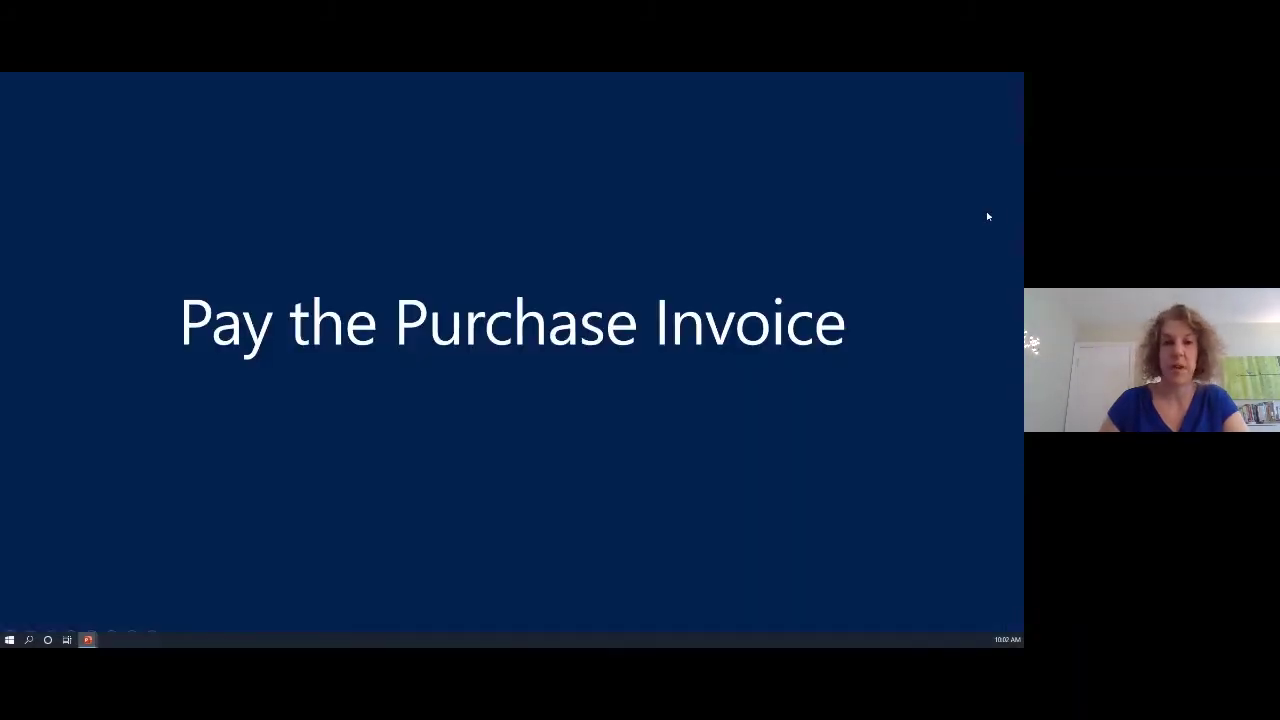
- Open the PMT REG batch of the payment journals for editing
{"action": "left_click", "coordinate": [987, 215]}
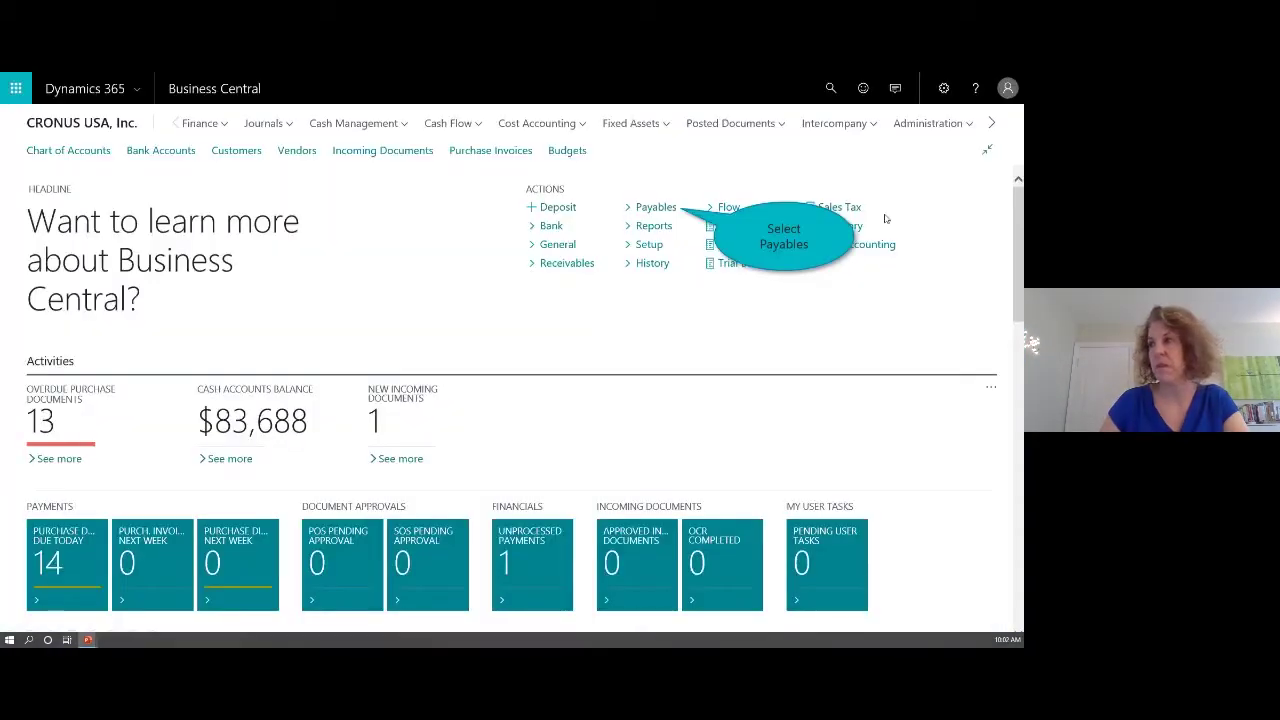
{"action": "left_click", "coordinate": [655, 213]}
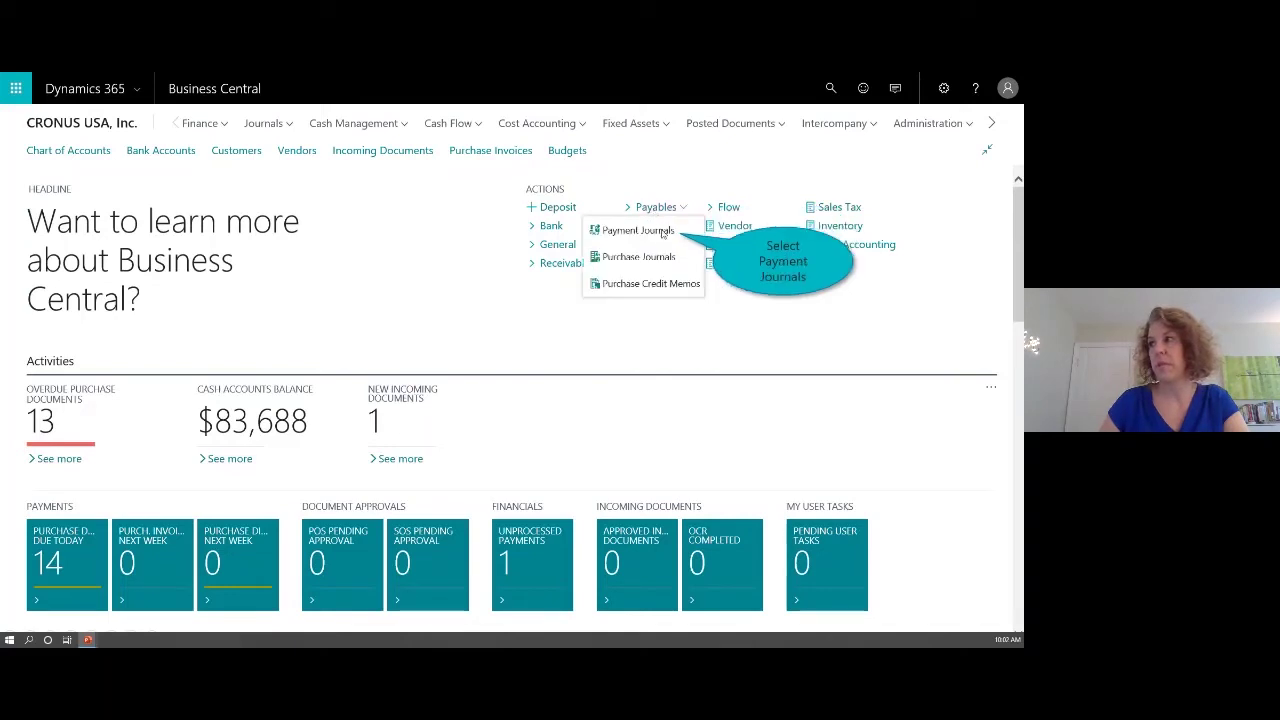
{"action": "left_click", "coordinate": [661, 237]}
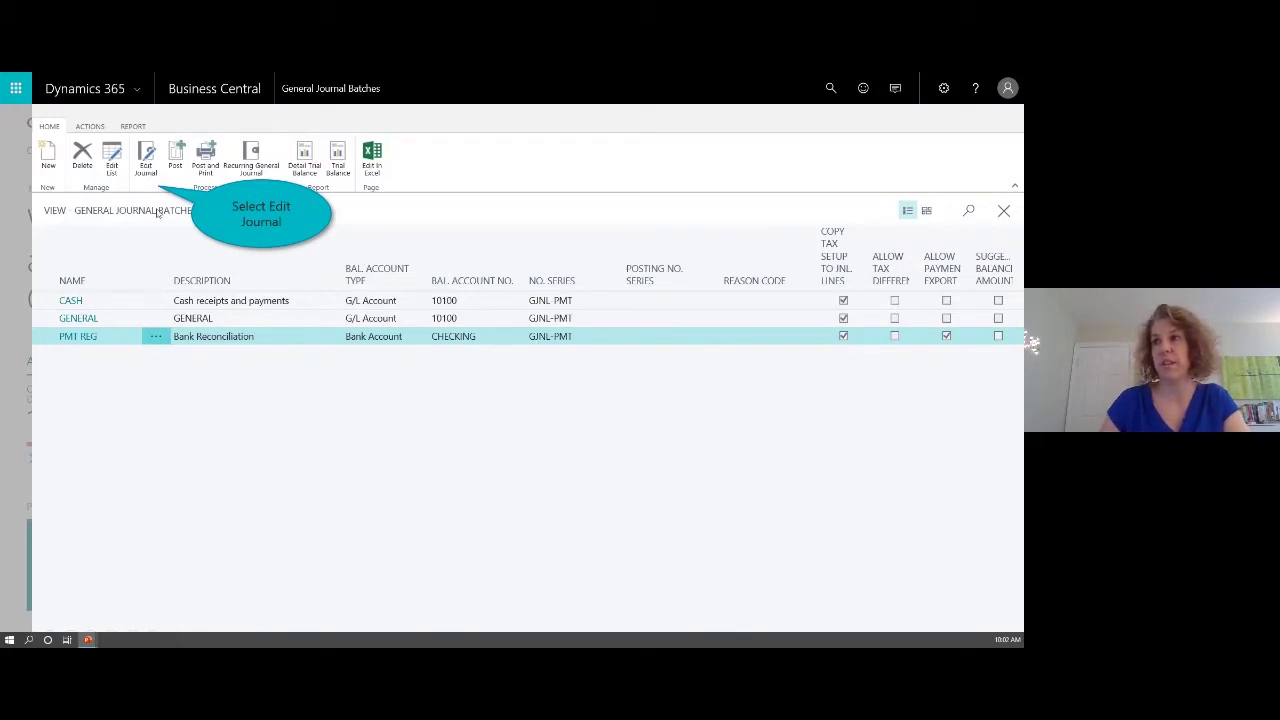
{"action": "left_click", "coordinate": [153, 166]}
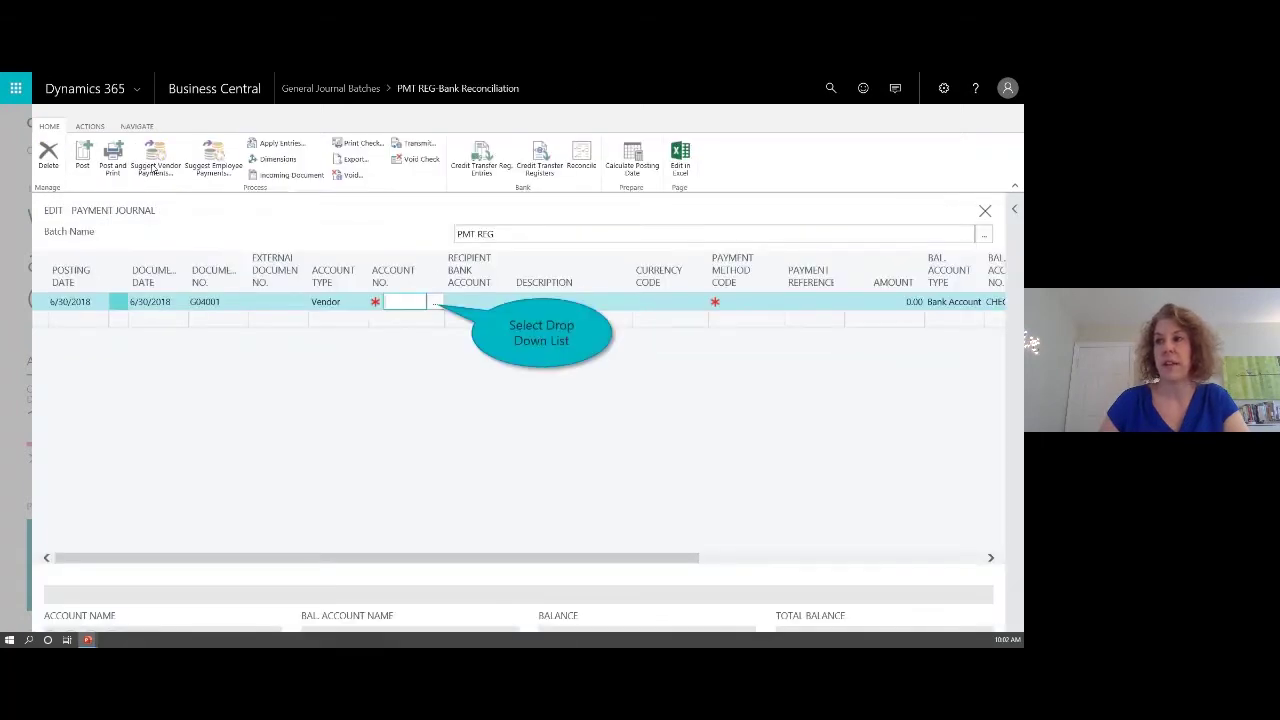
- Enter a payment line for vendor Fabrikam, Inc. with an amount of 2,962.00
{"action": "left_click", "coordinate": [543, 337]}
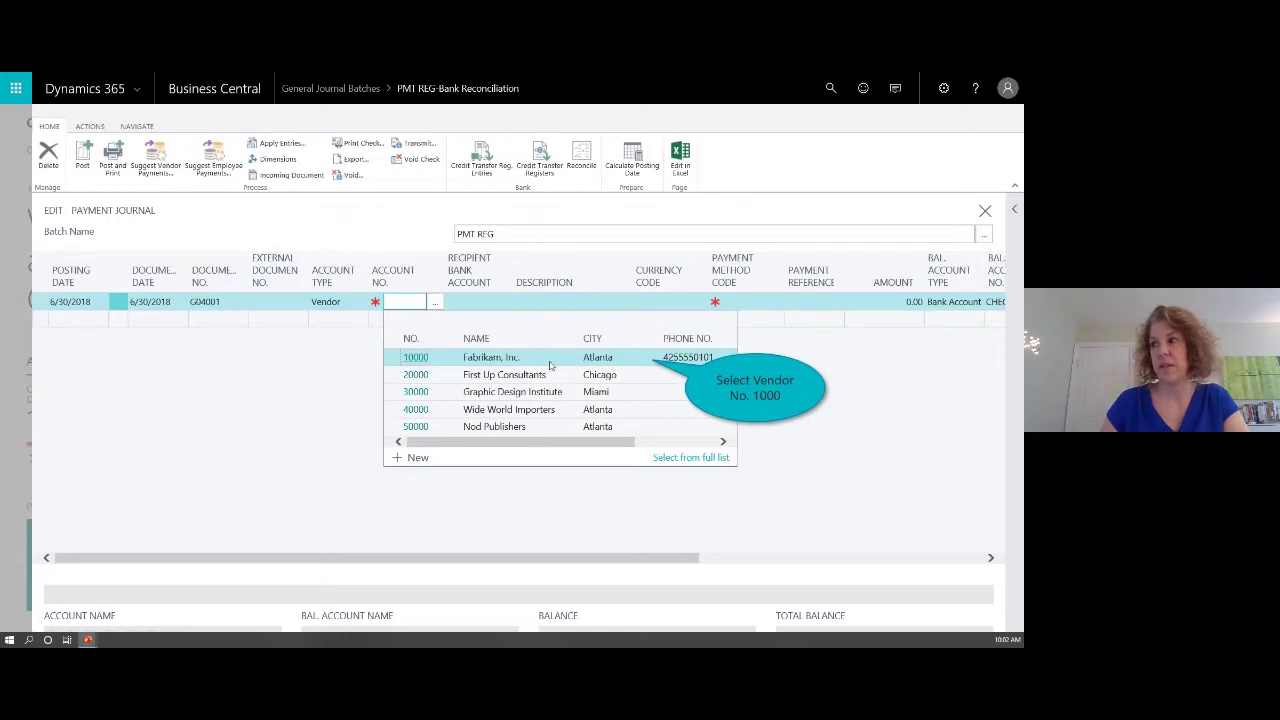
{"action": "left_click", "coordinate": [549, 366]}
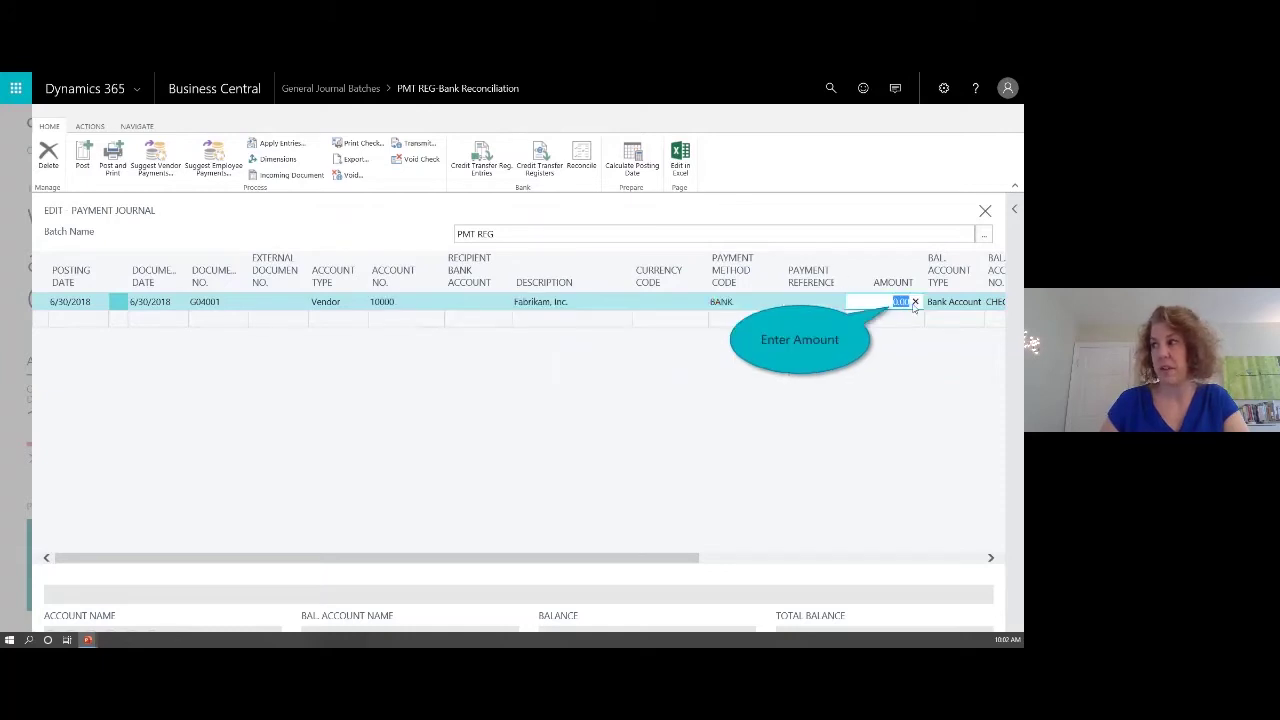
{"action": "left_click", "coordinate": [841, 348]}
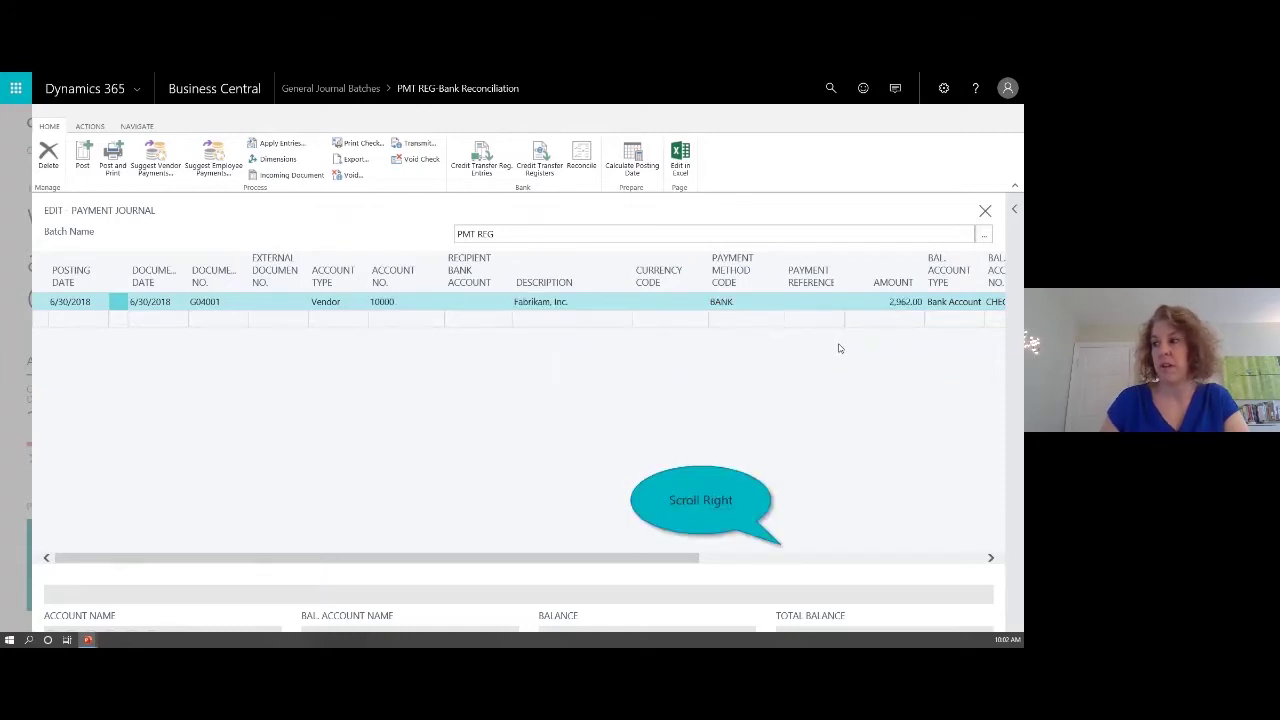
- Apply the payment to Fabrikam's second open invoice, posted 6/30/2018, and post the journal lines
{"action": "left_click", "coordinate": [945, 561]}
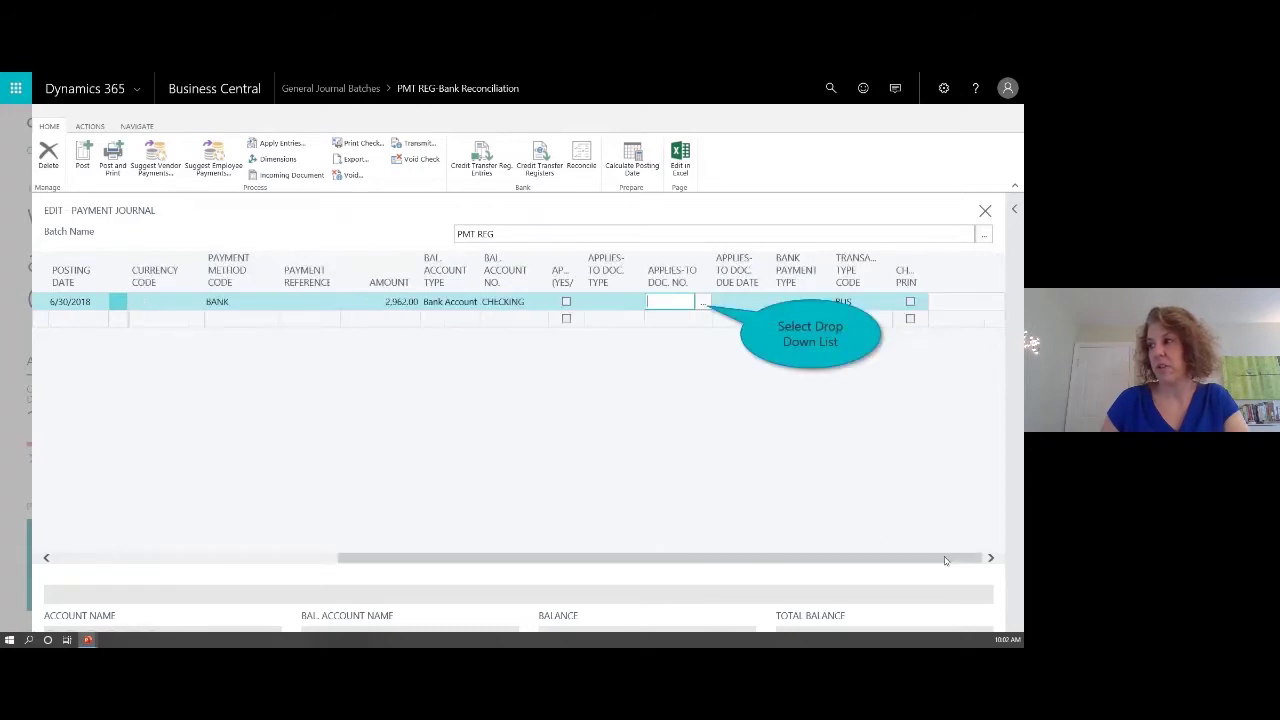
{"action": "left_click", "coordinate": [839, 345]}
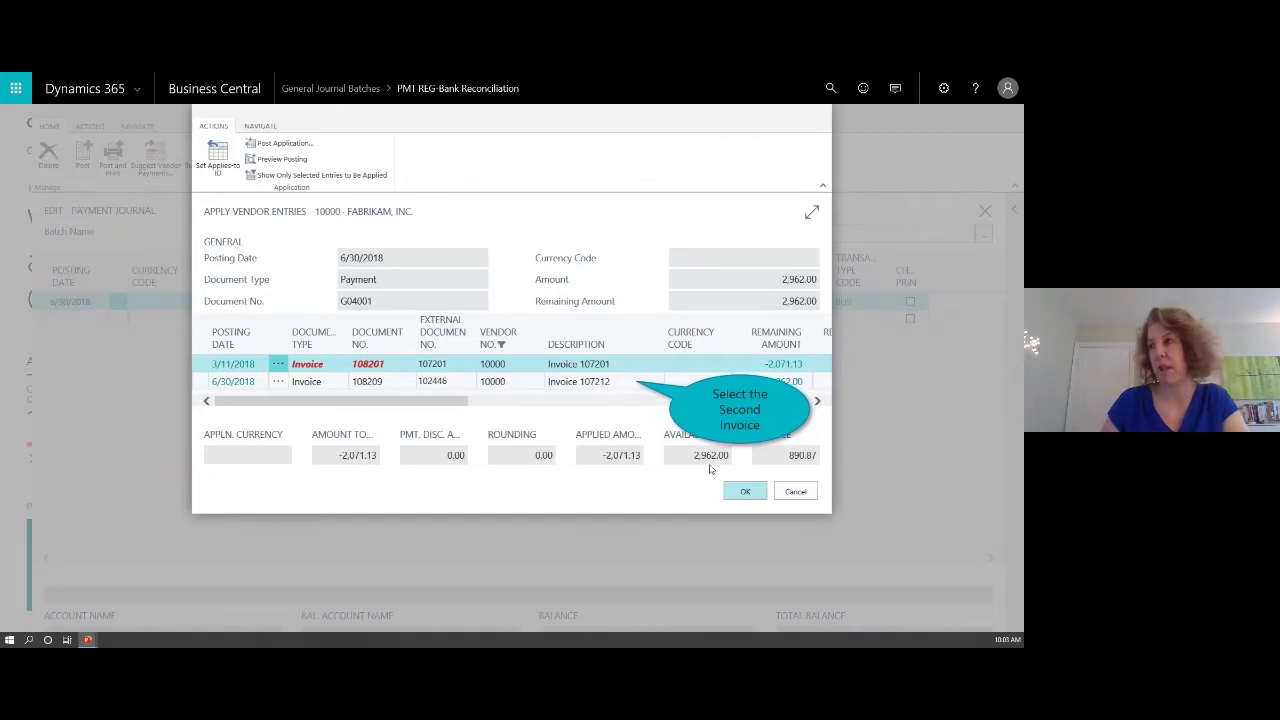
{"action": "left_click", "coordinate": [746, 418]}
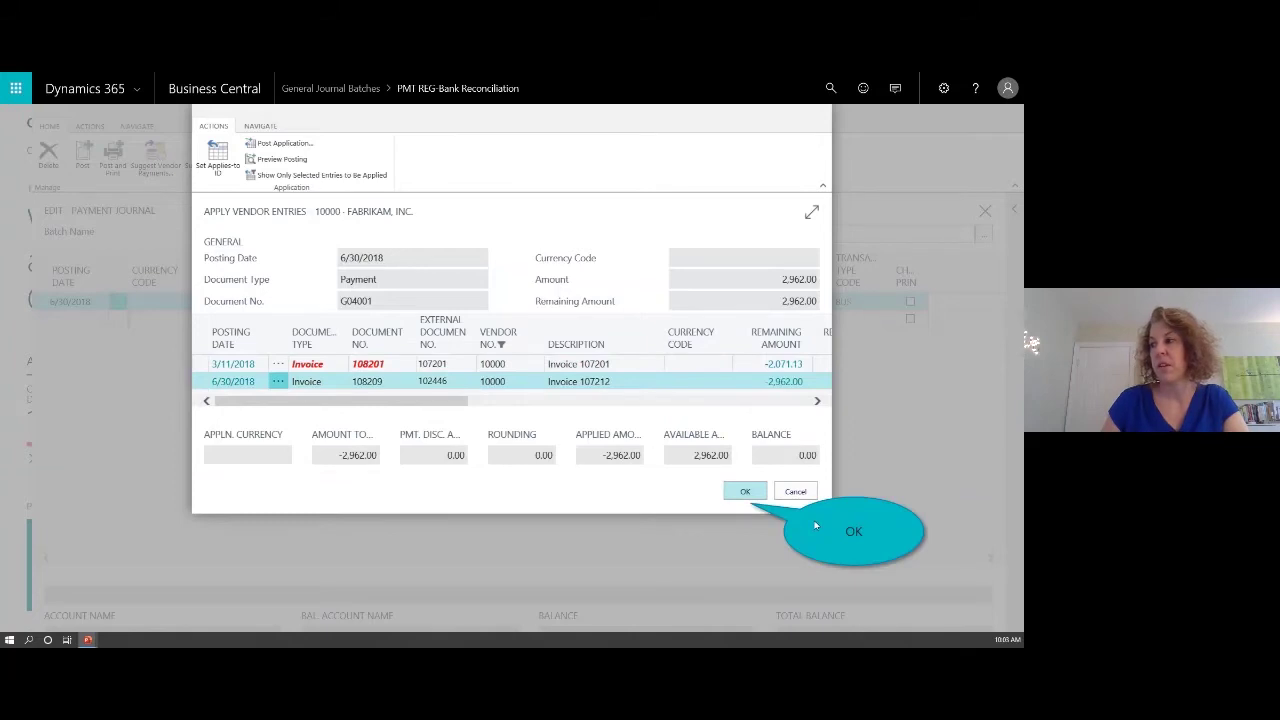
{"action": "left_click", "coordinate": [746, 491]}
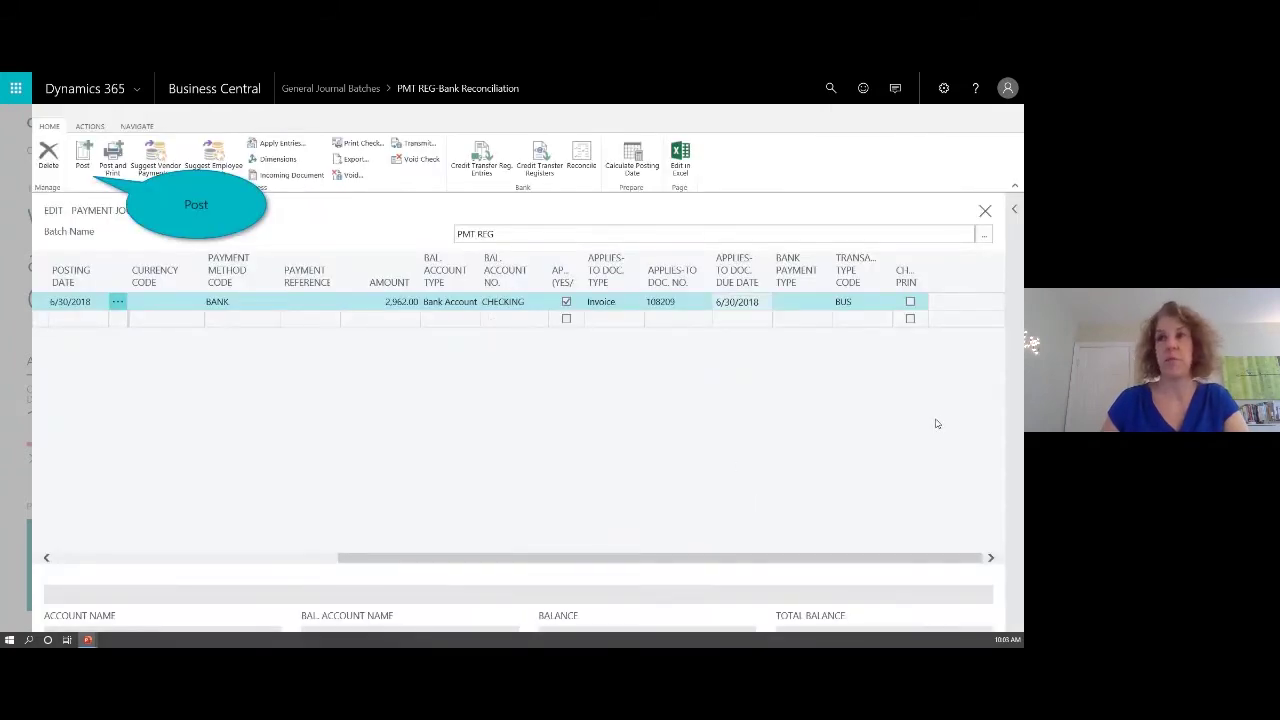
{"action": "left_click", "coordinate": [86, 164]}
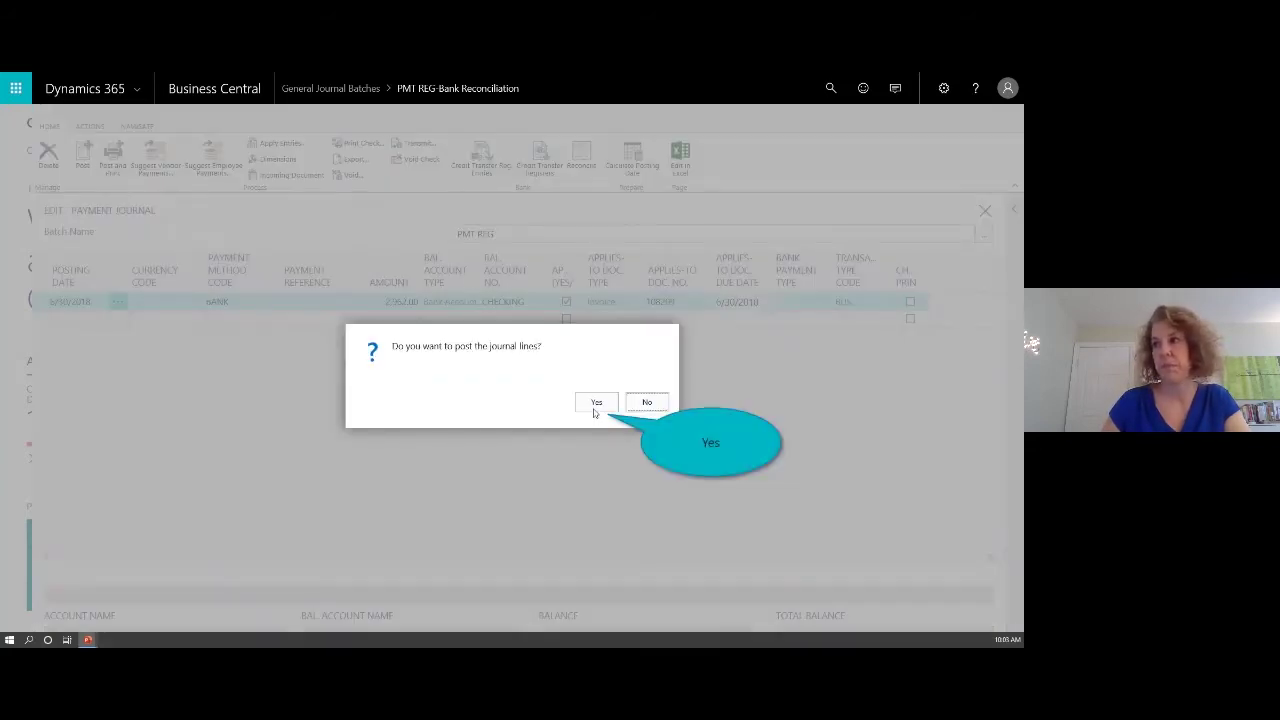
{"action": "left_click", "coordinate": [596, 403]}
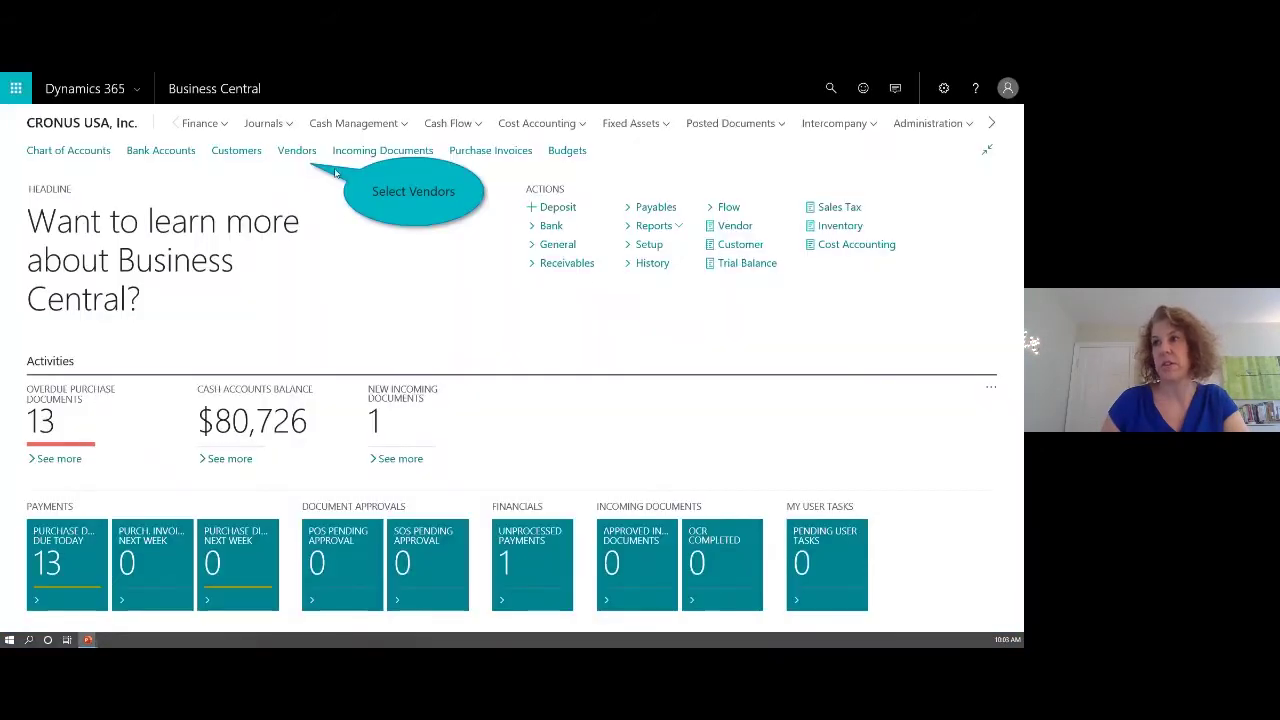
- Review Fabrikam's posted purchase invoices from the vendor list, checking their remaining amounts and closed status
{"action": "left_click", "coordinate": [296, 151]}
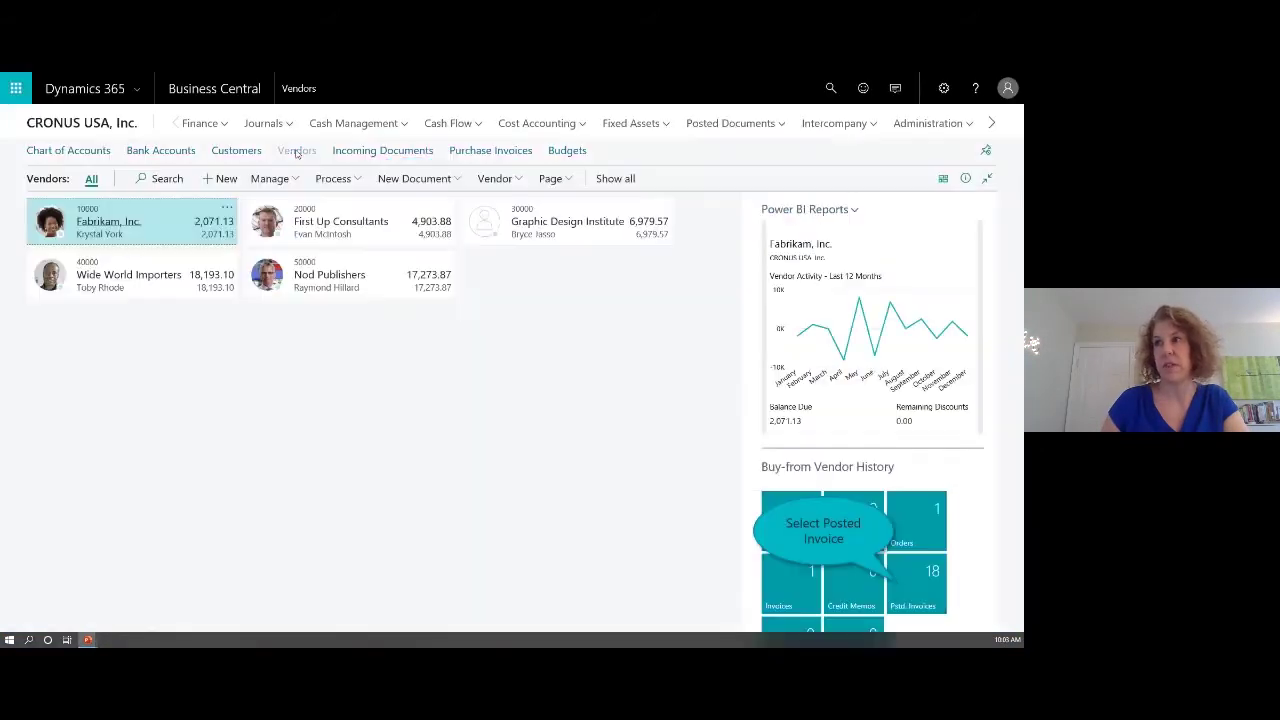
{"action": "left_click", "coordinate": [928, 596]}
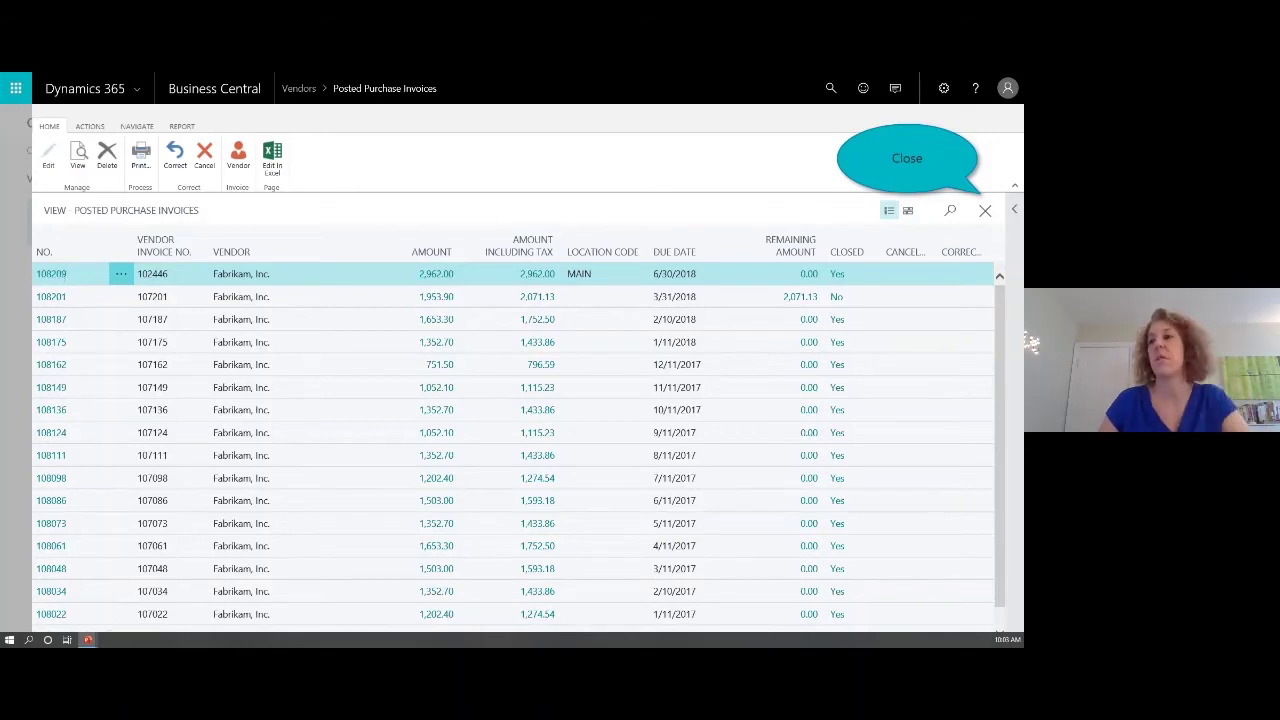
{"action": "left_click", "coordinate": [986, 212]}
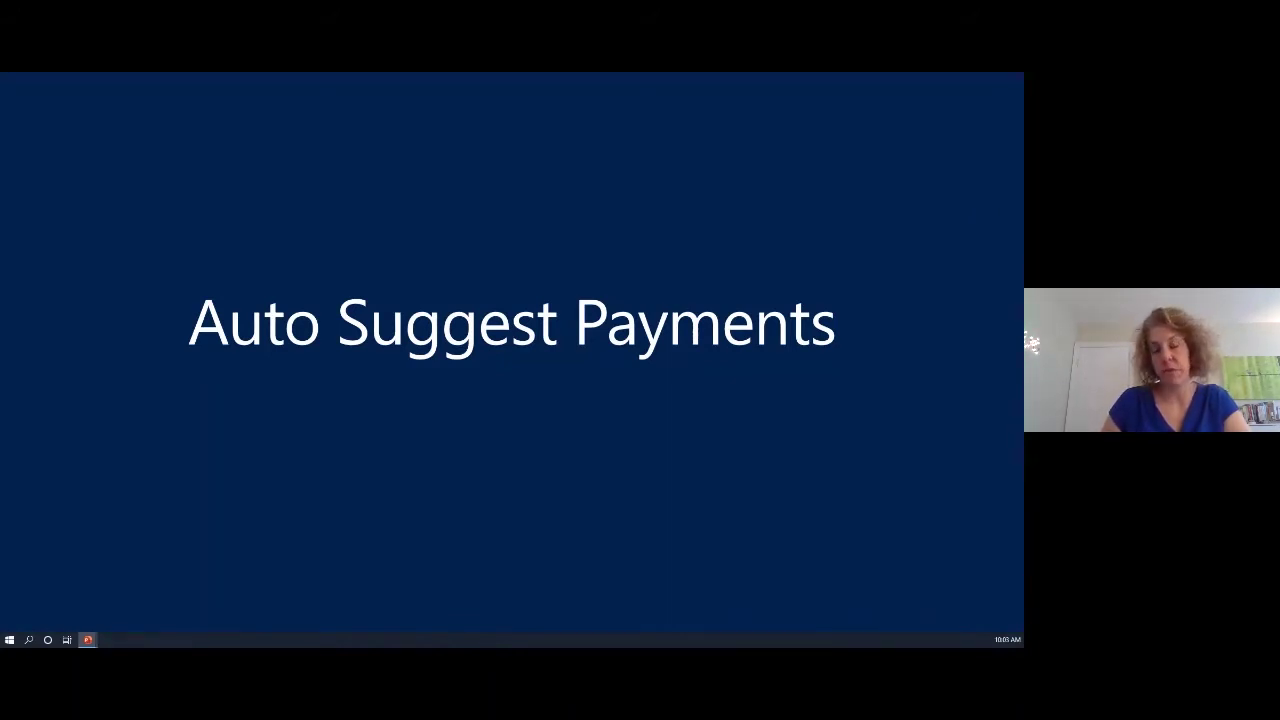
- Open the payment journals and review the suggested vendor payment lines in the PMT REG batch
{"action": "left_click", "coordinate": [968, 218]}
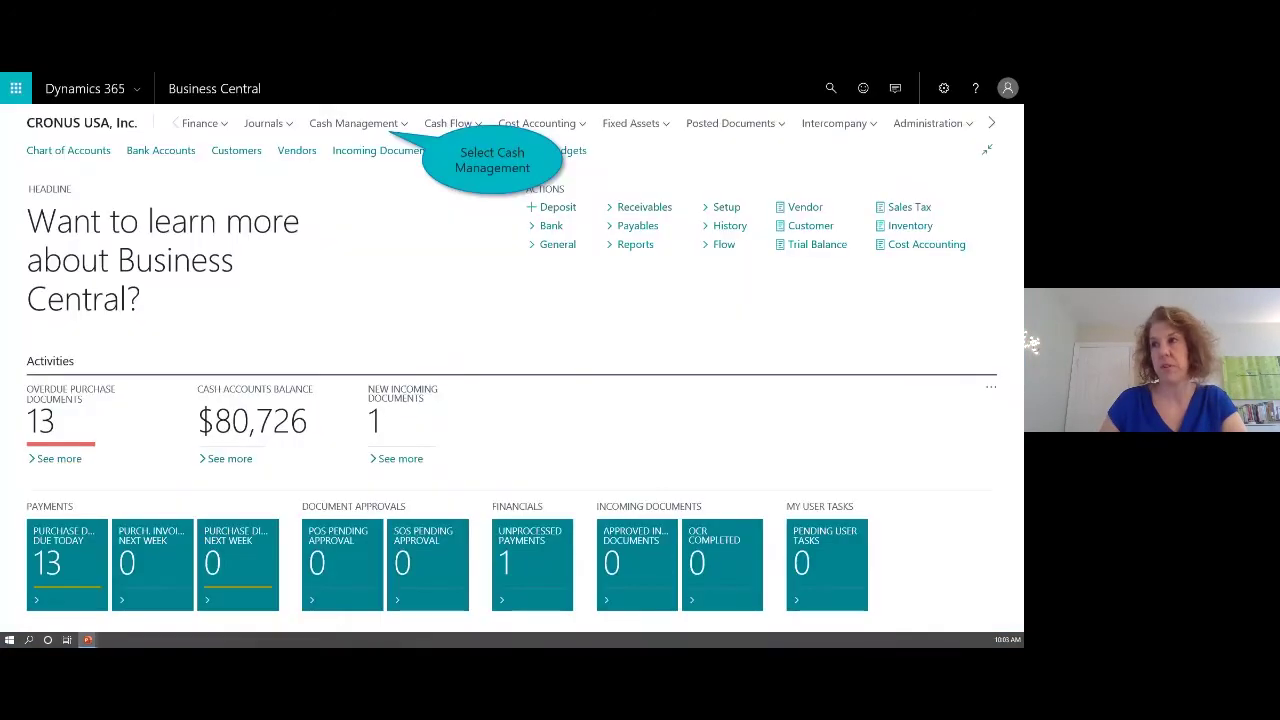
{"action": "left_click", "coordinate": [393, 125]}
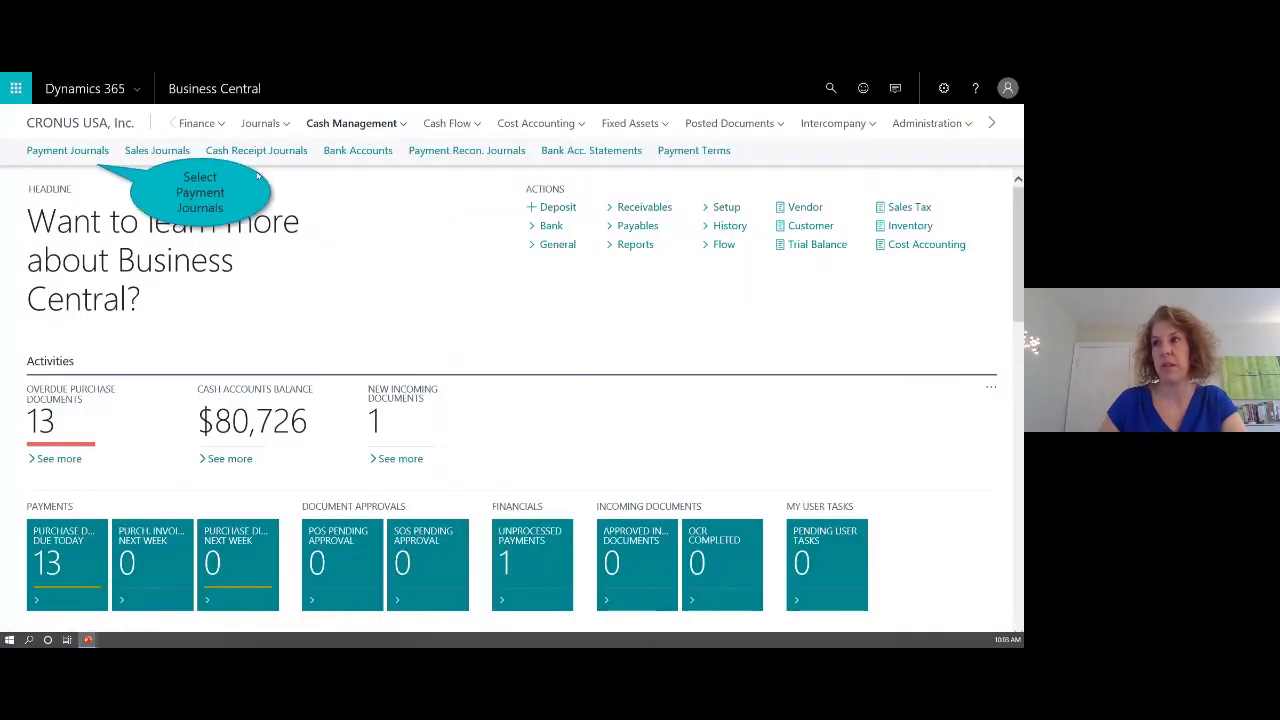
{"action": "left_click", "coordinate": [62, 152]}
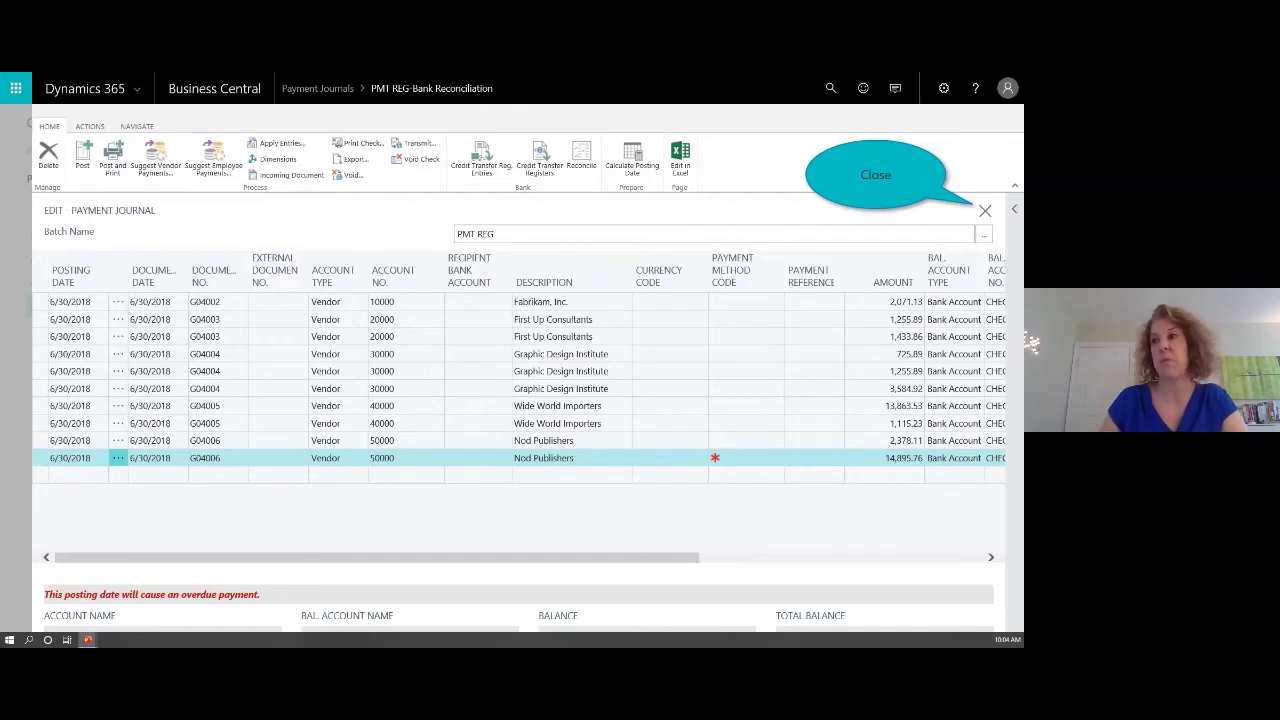
{"action": "left_click", "coordinate": [985, 211]}
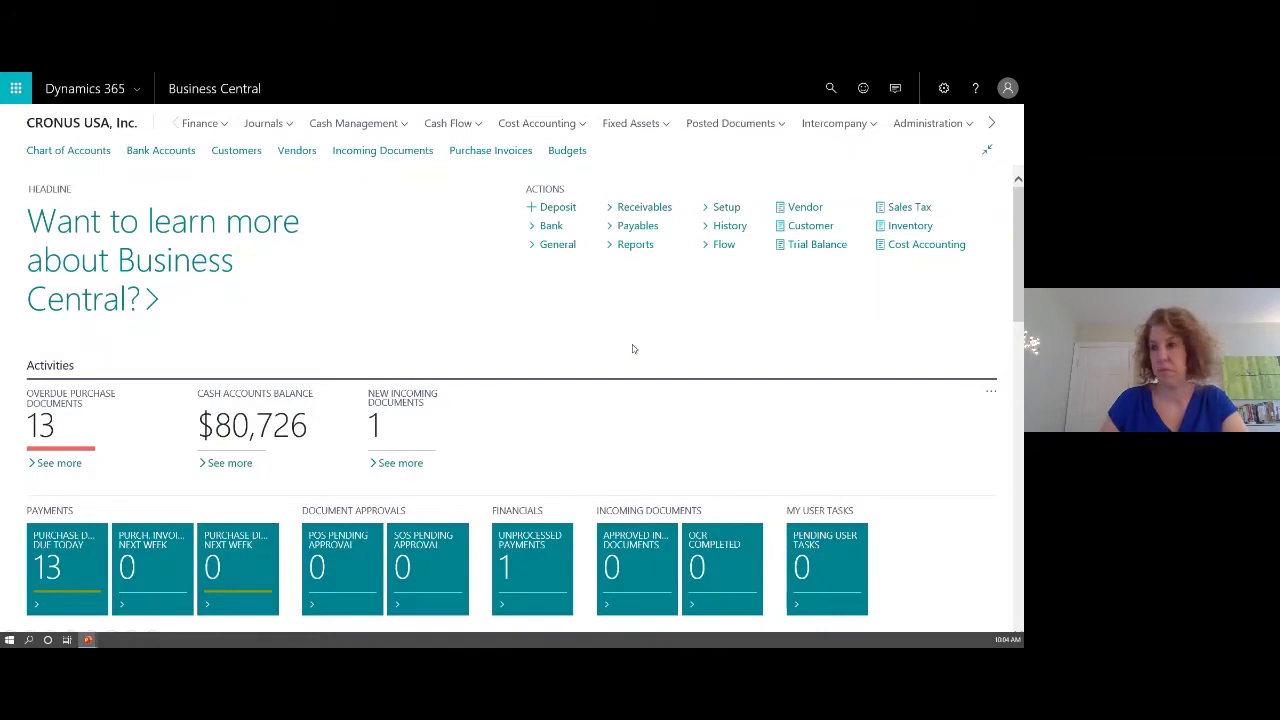
- Return to the scenario library and start the Owner scenario's review of business health
{"action": "key", "text": "alt+Tab"}
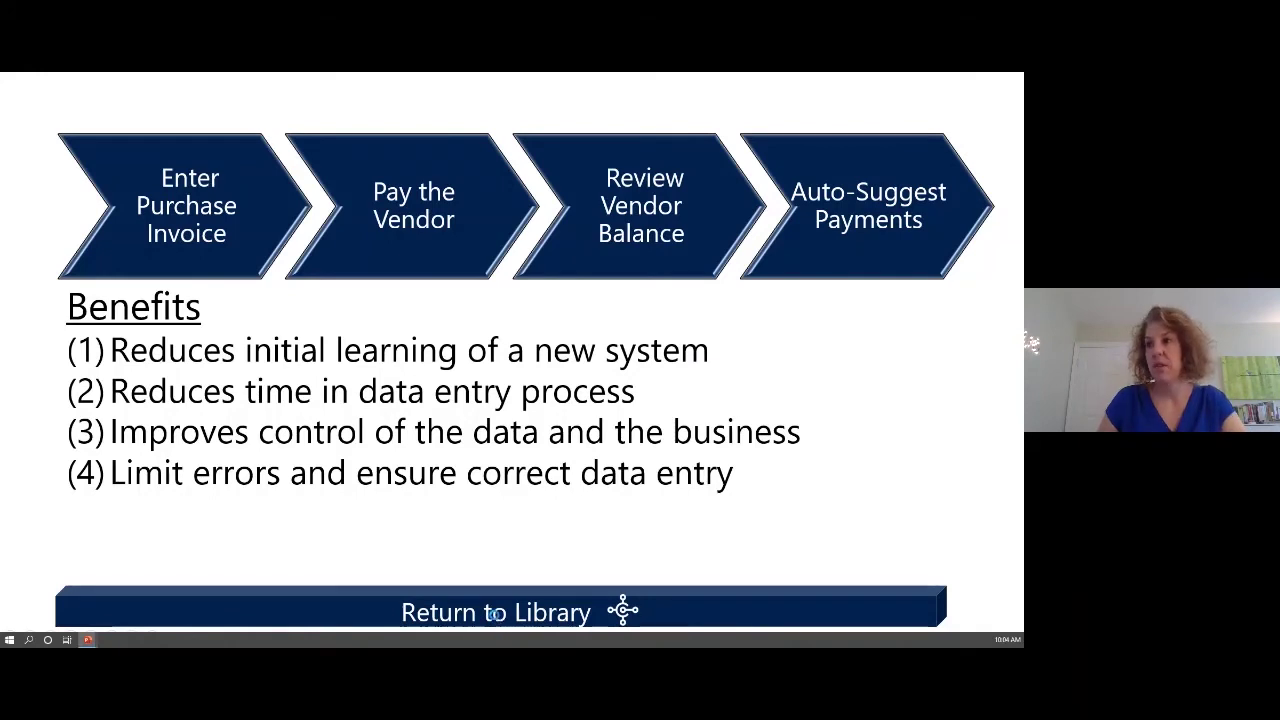
{"action": "left_click", "coordinate": [496, 618]}
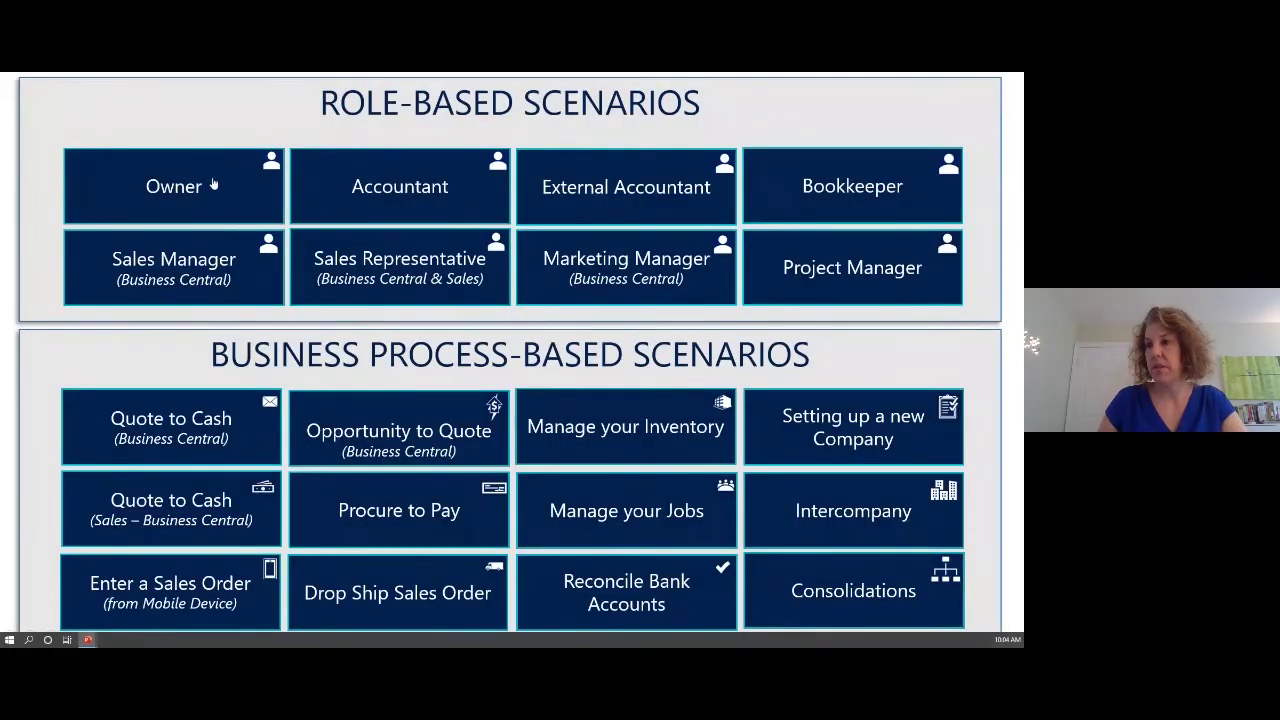
{"action": "left_click", "coordinate": [271, 166]}
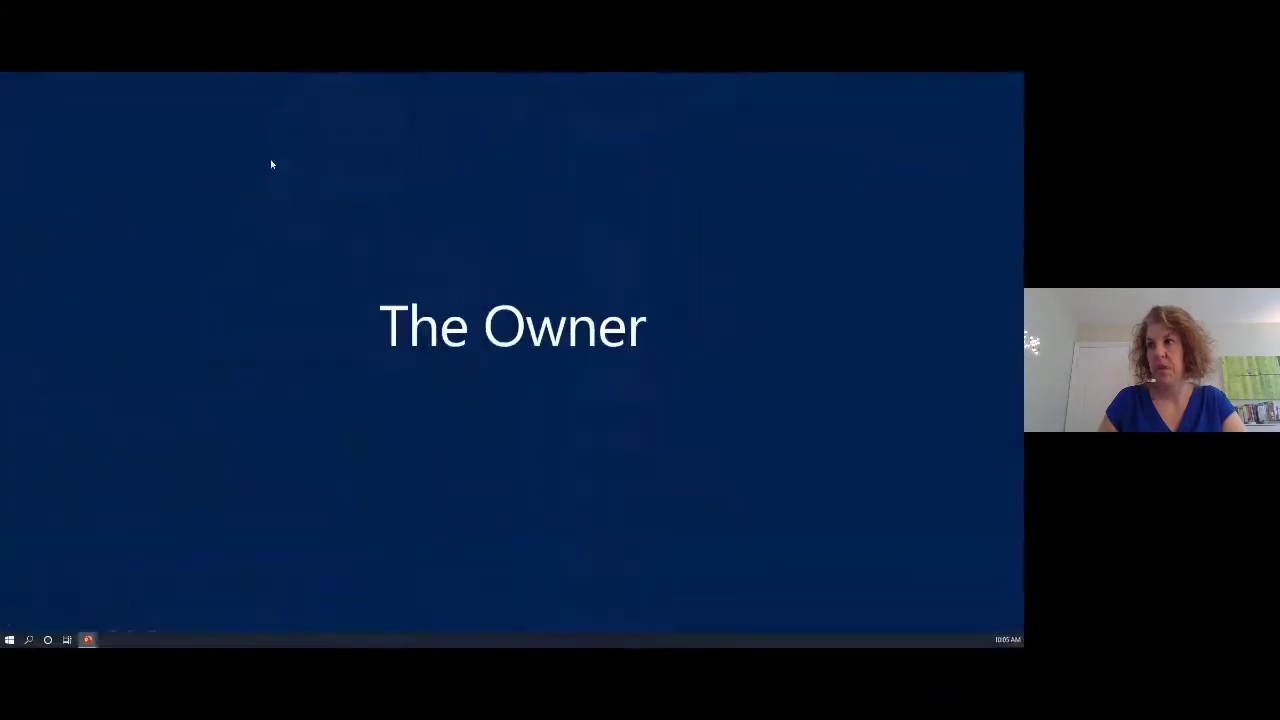
{"action": "left_click", "coordinate": [297, 219]}
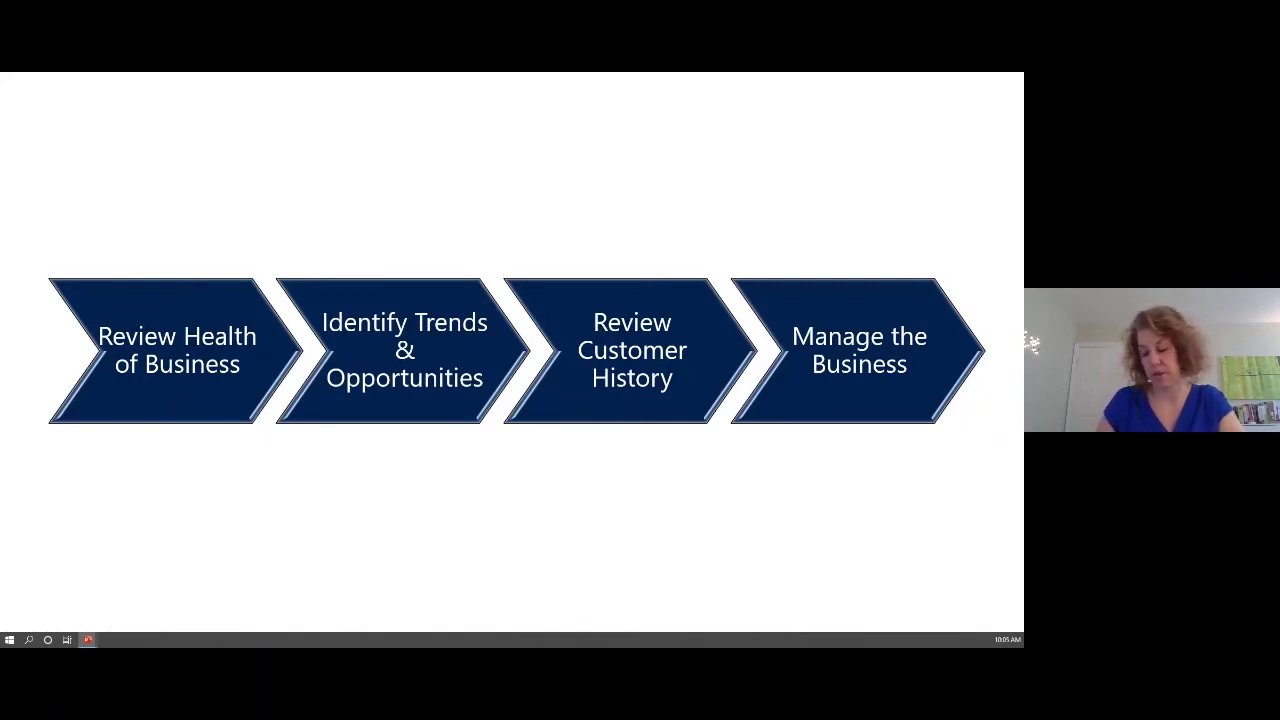
{"action": "key", "text": "Right"}
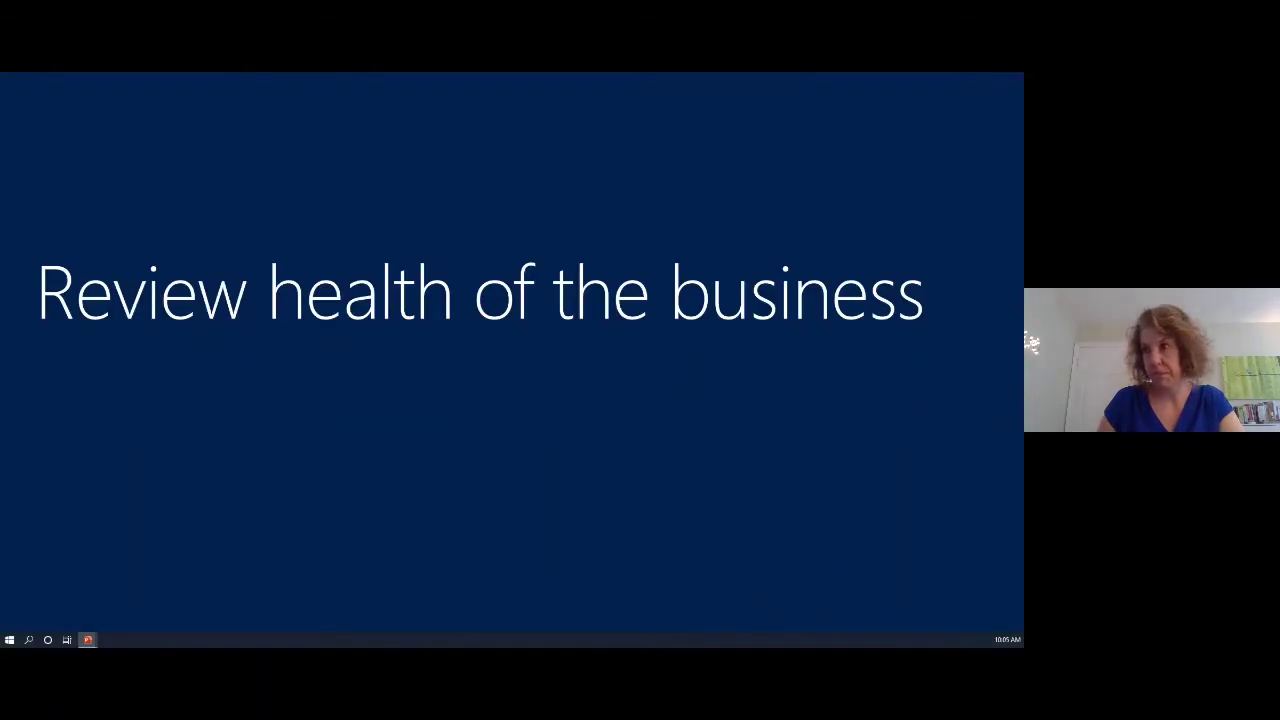
{"action": "key", "text": "Right"}
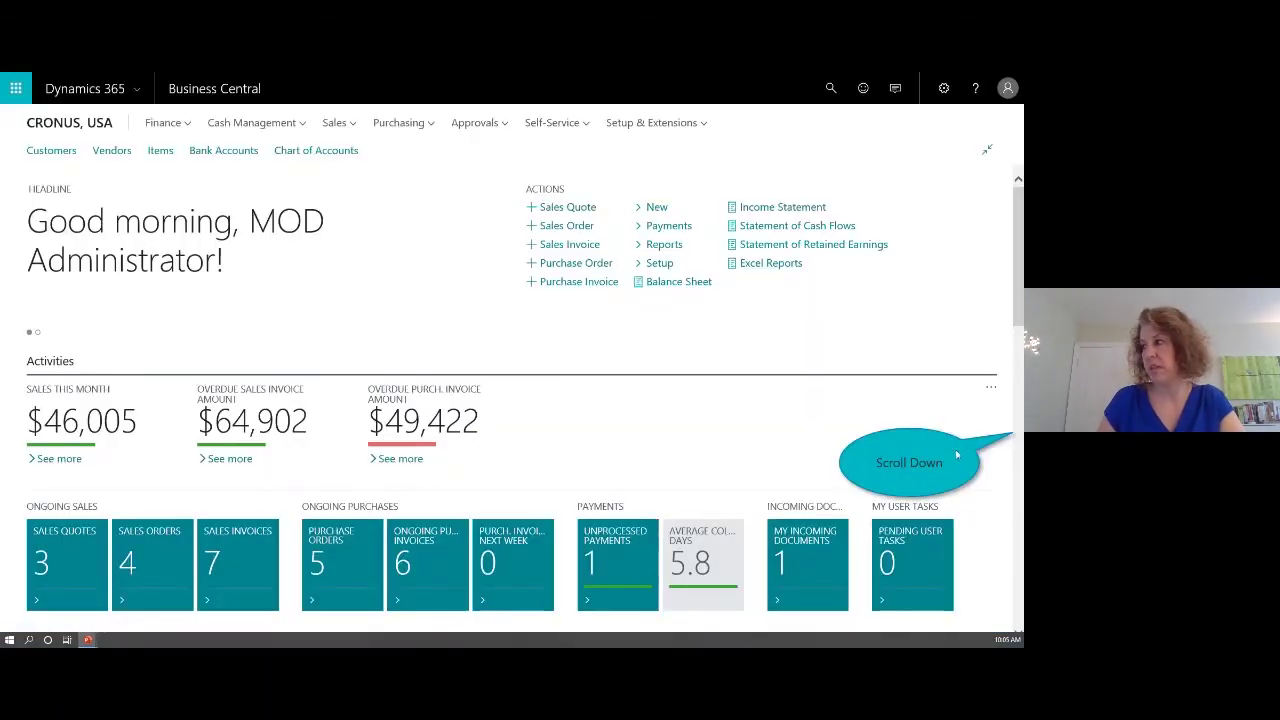
- Review the home page's top-customer chart, Power BI margin report and trial balance, and open the entries behind Sales This Month
{"action": "key", "text": "Right"}
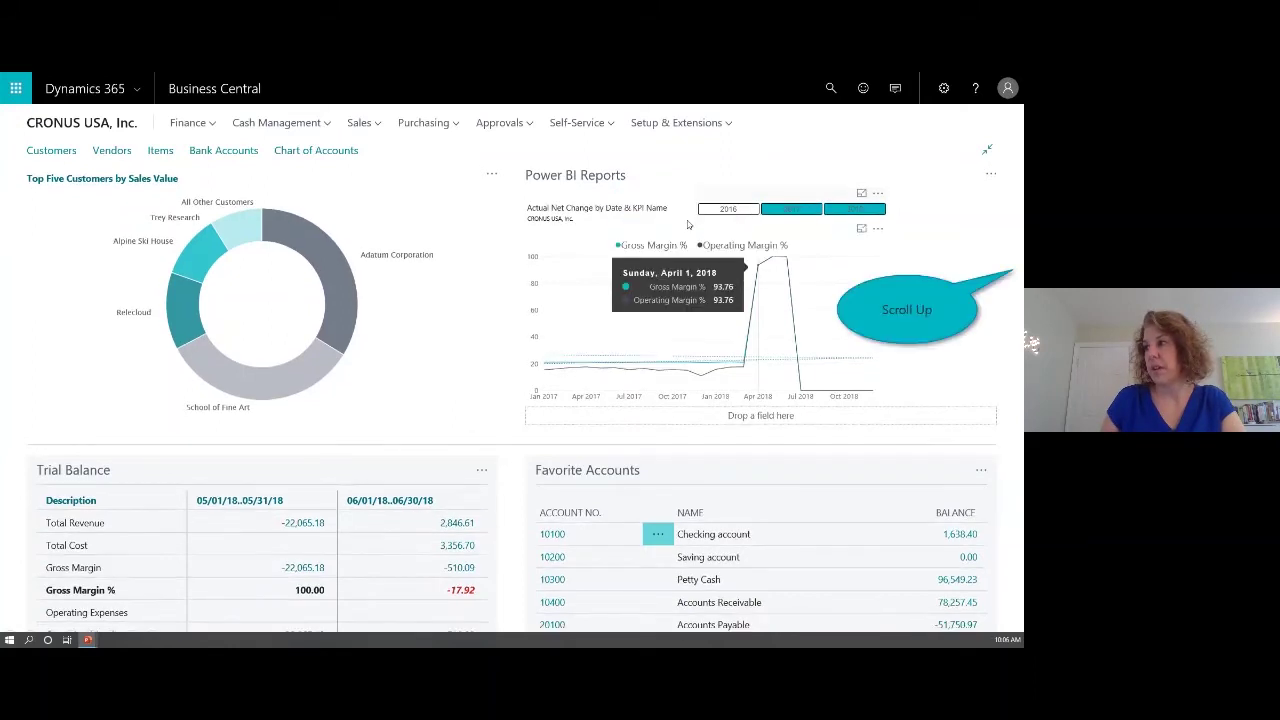
{"action": "mouse_move", "coordinate": [755, 290]}
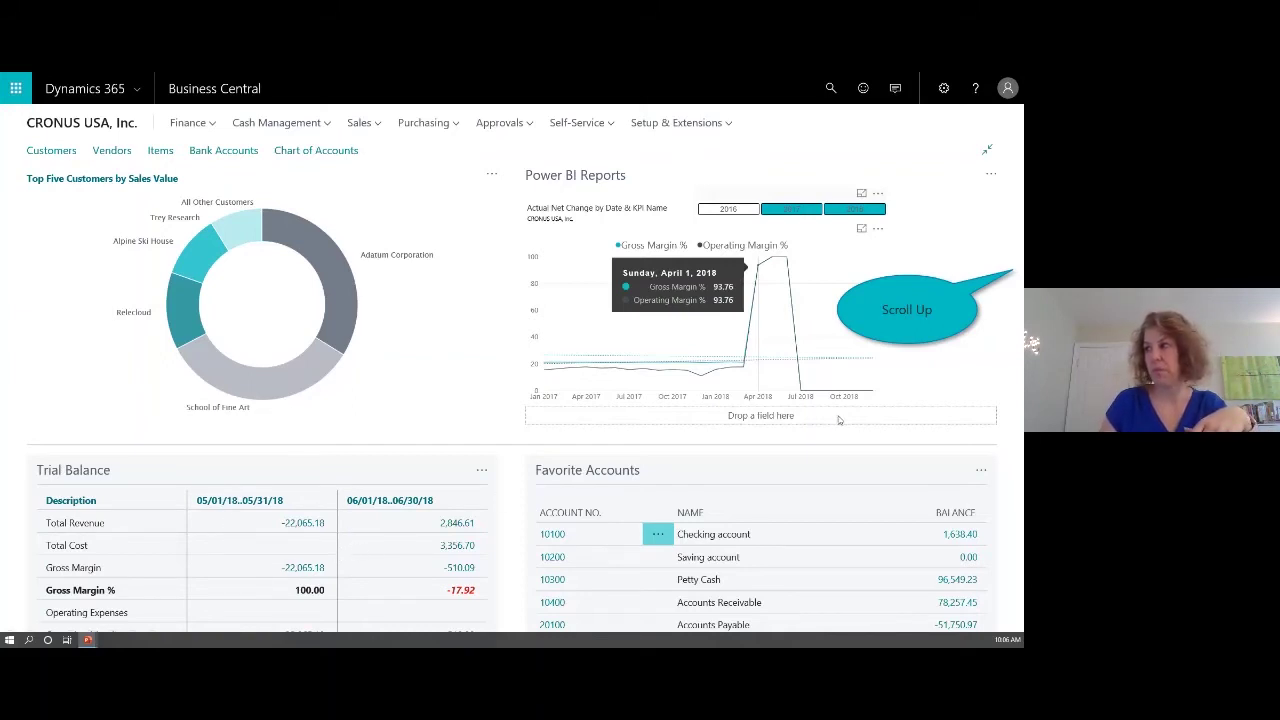
{"action": "scroll", "coordinate": [839, 421], "scroll_direction": "up", "scroll_amount": 1}
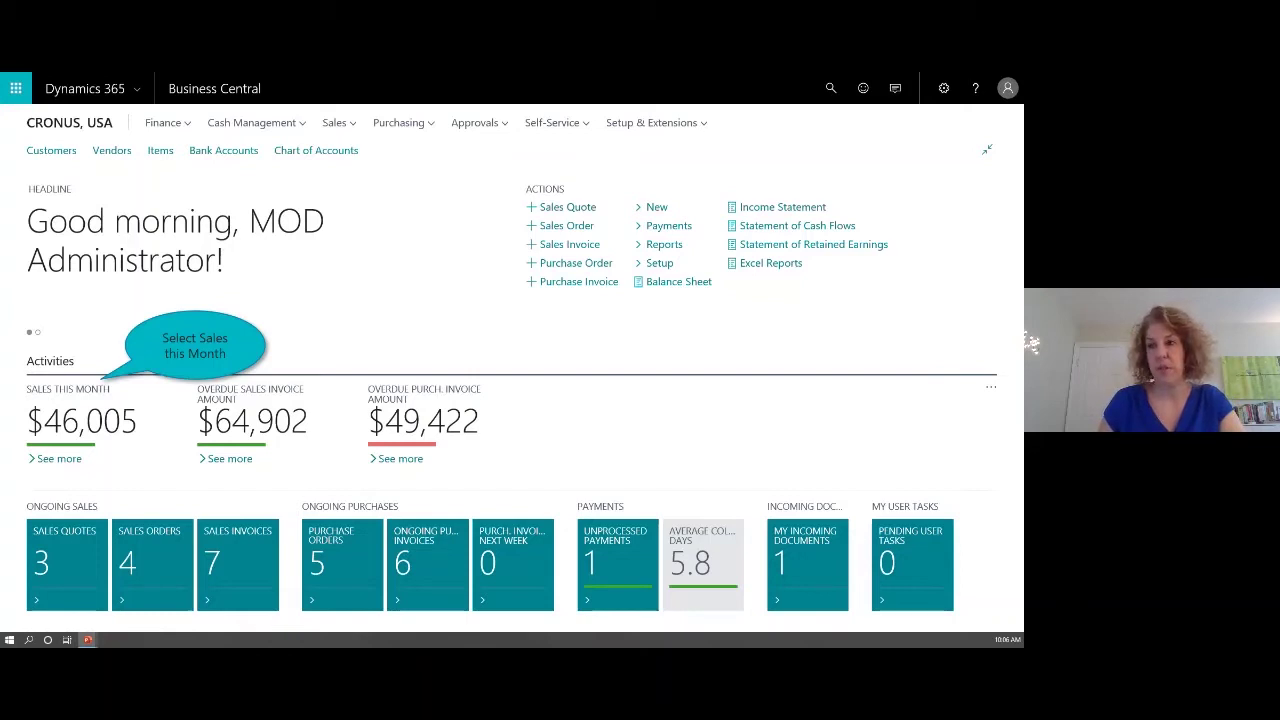
{"action": "left_click", "coordinate": [104, 412]}
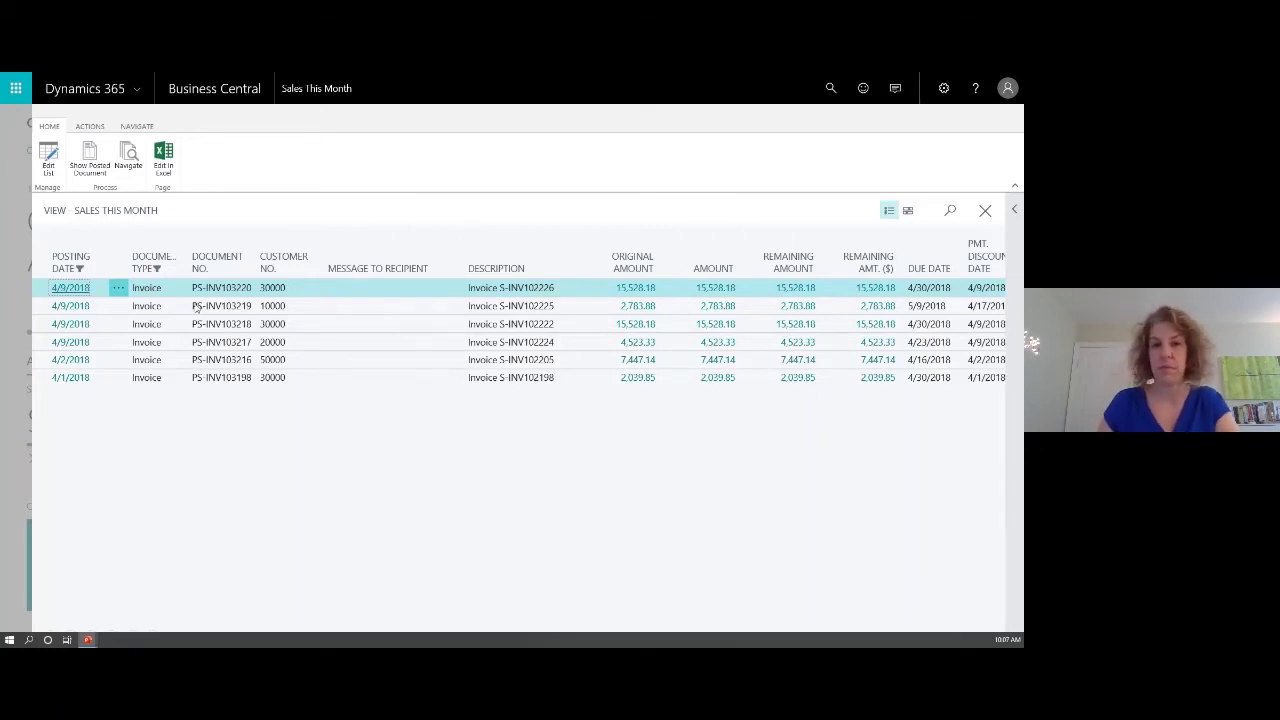
- Continue to the trends and opportunities part of the demo and open Power BI from the list of all apps
{"action": "key", "text": "Right"}
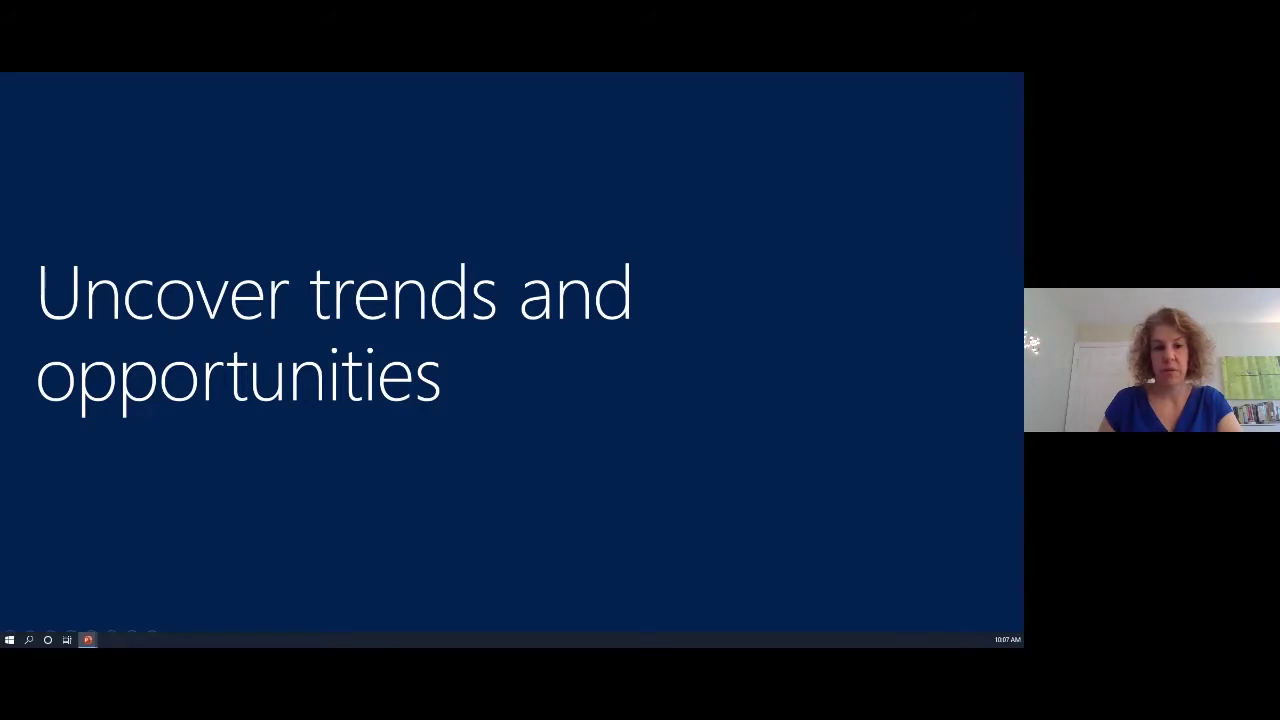
{"action": "key", "text": "Right"}
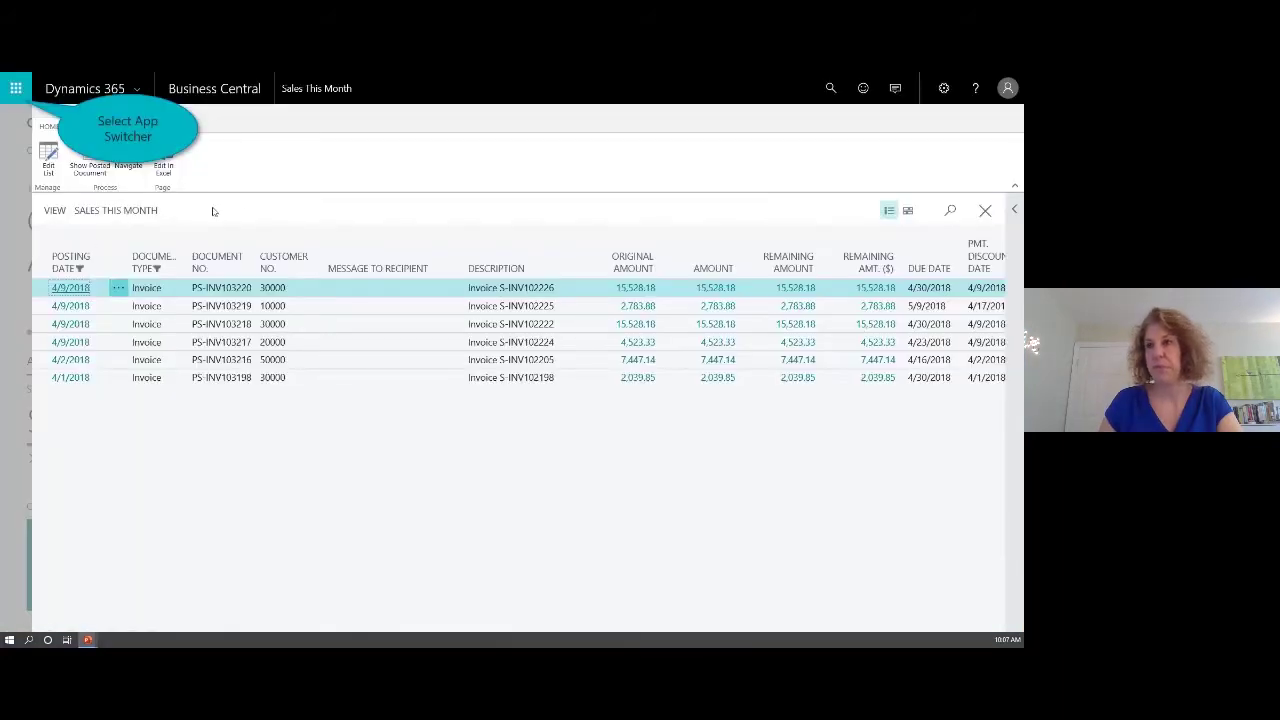
{"action": "left_click", "coordinate": [18, 92]}
{"action": "left_click", "coordinate": [212, 610]}
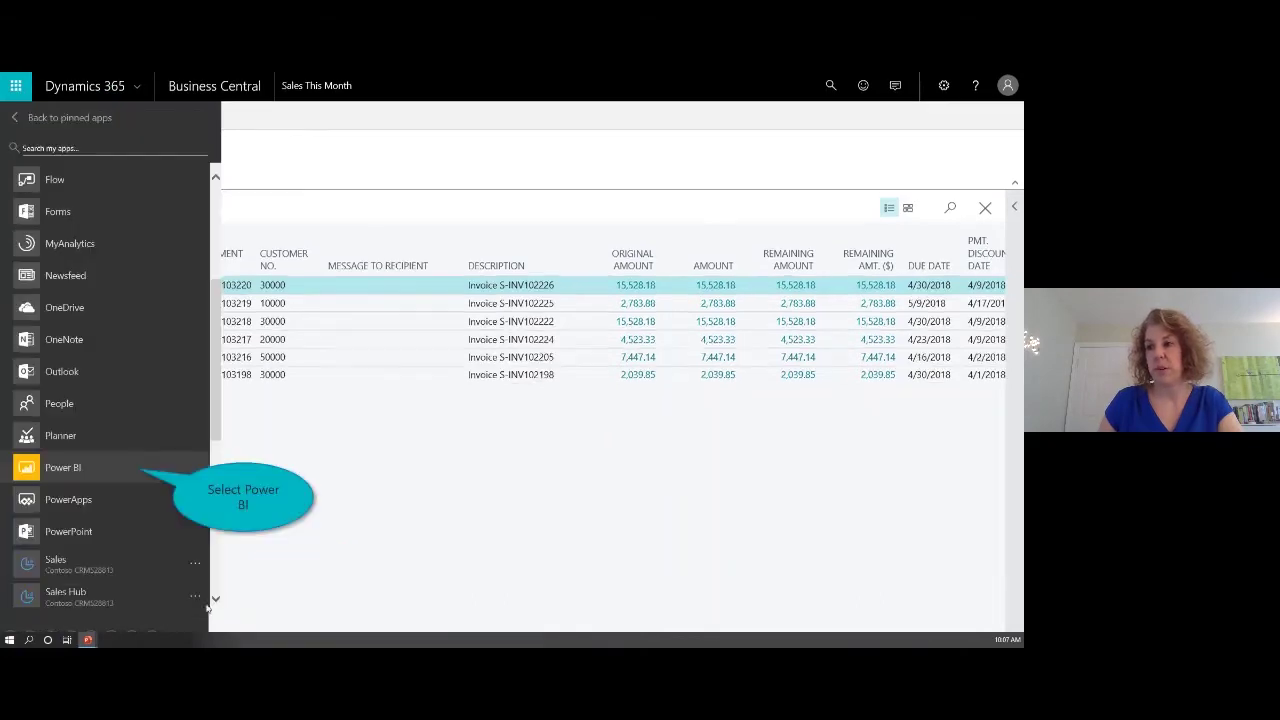
{"action": "left_click", "coordinate": [98, 469]}
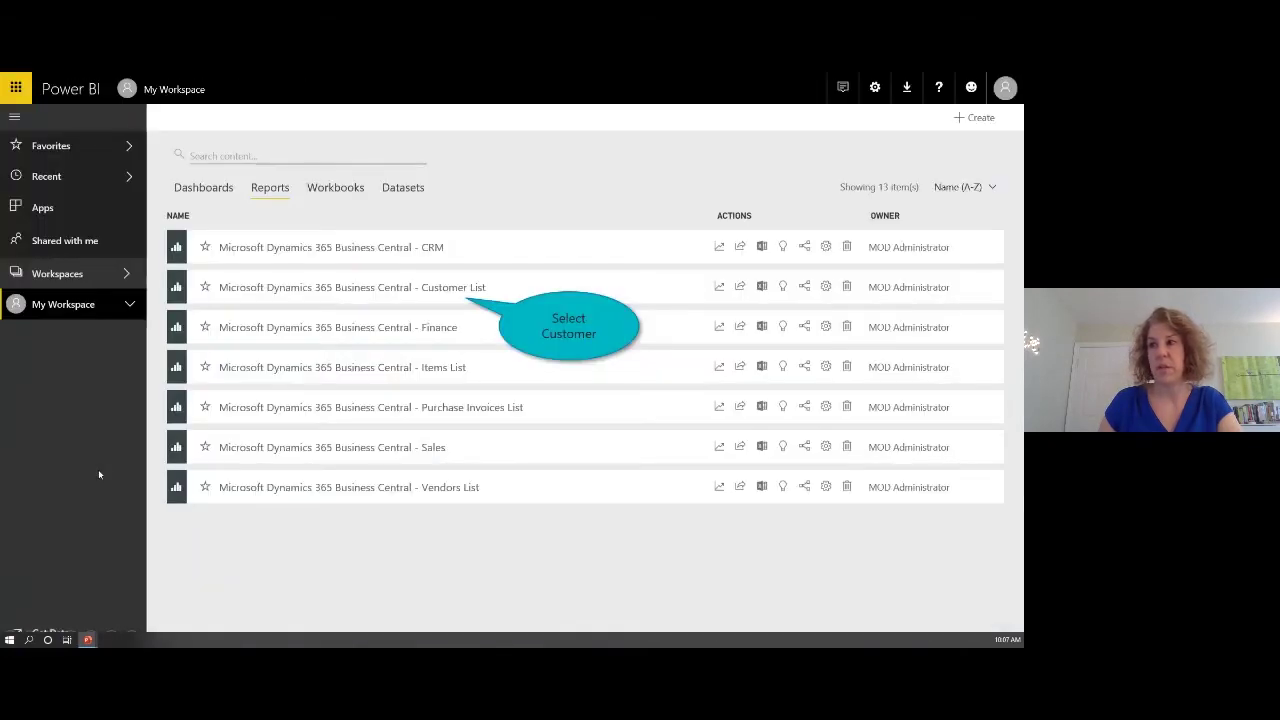
- Open the Business Central Customer List report, drill into Litware, Inc. in the top five customers chart, and return to the reports list
{"action": "left_click", "coordinate": [578, 333]}
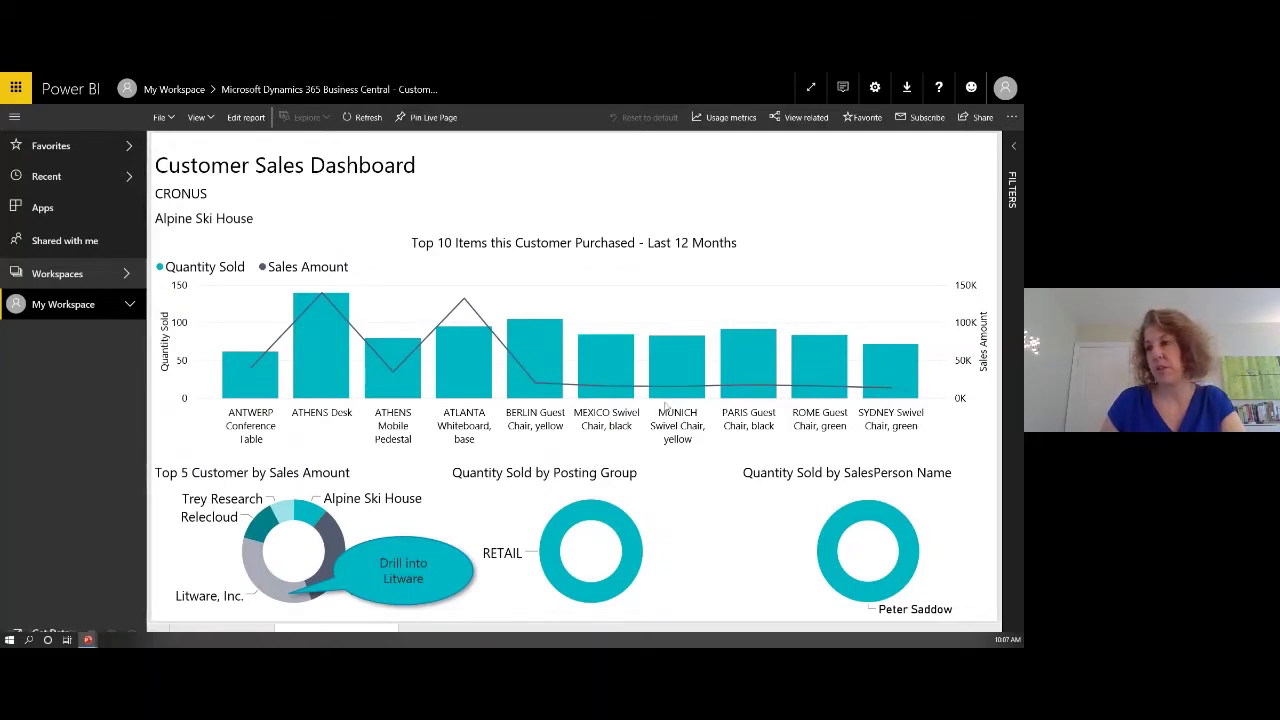
{"action": "left_click", "coordinate": [293, 598]}
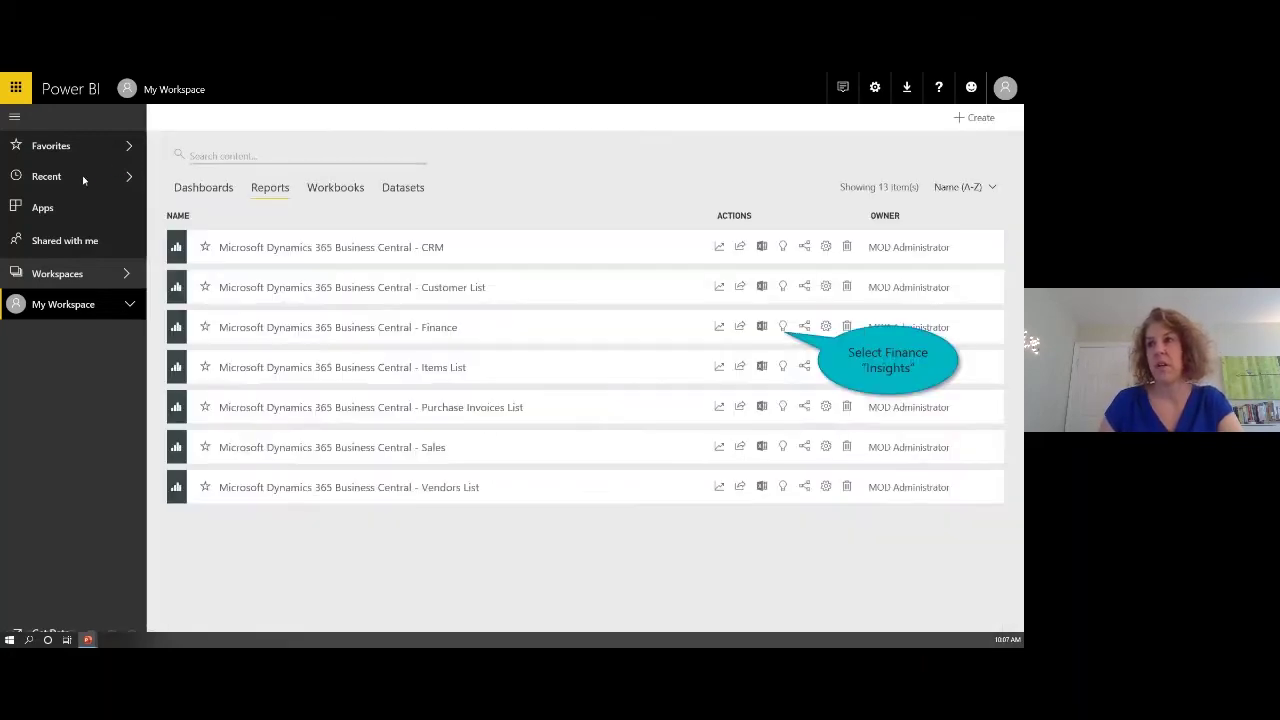
{"action": "left_click", "coordinate": [84, 180]}
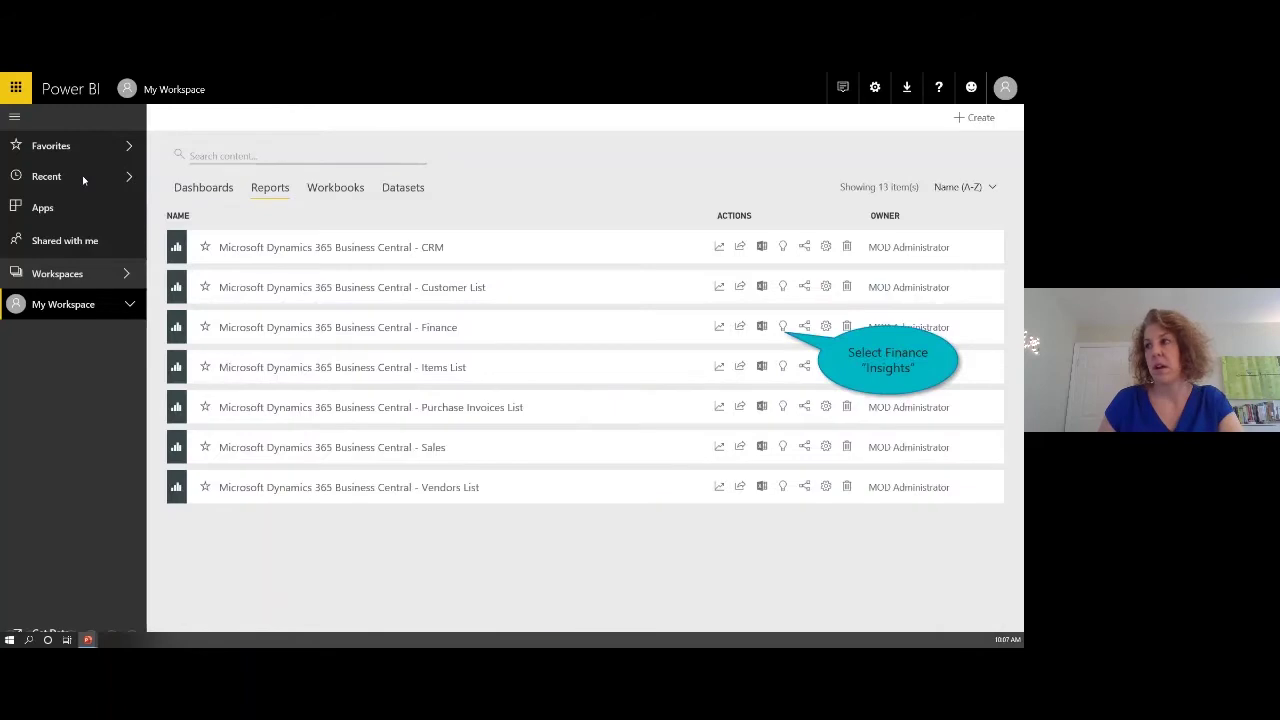
- Examine the quick insights for the Business Central Finance report and view its financial dashboard
{"action": "left_click", "coordinate": [783, 327]}
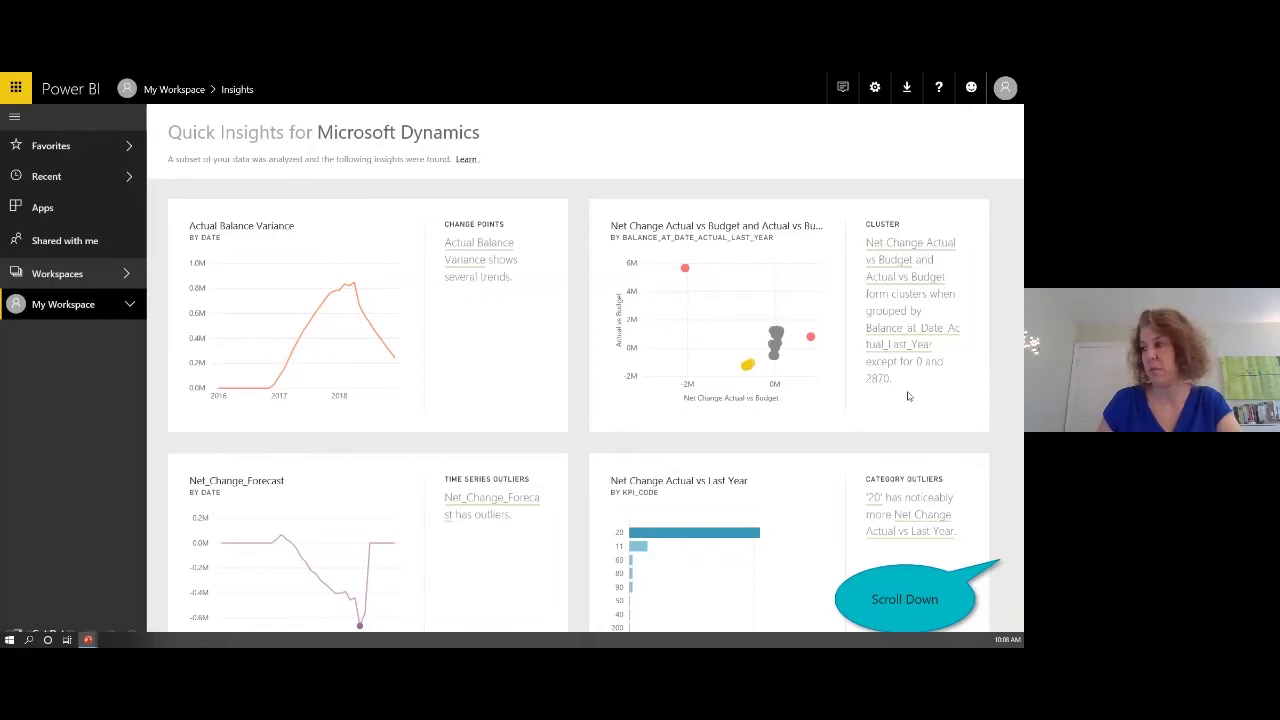
{"action": "scroll", "coordinate": [960, 598], "scroll_direction": "down", "scroll_amount": 5}
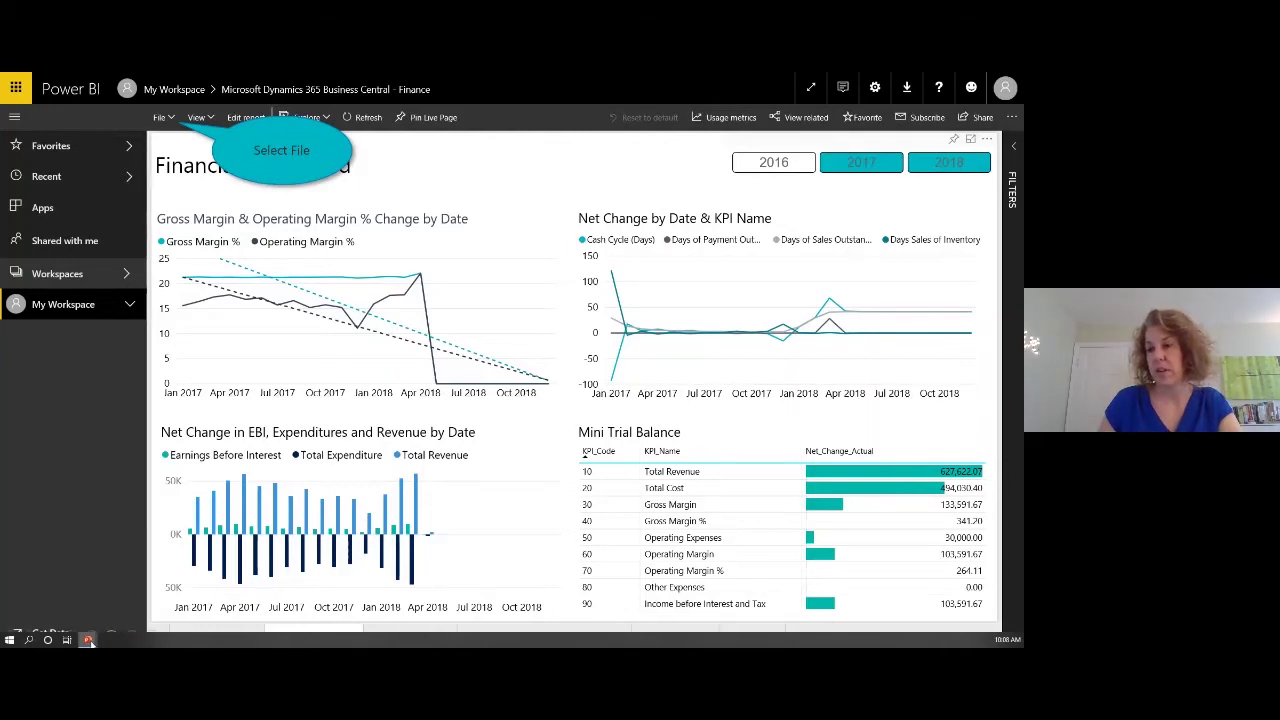
- Switch to the PowerPoint slide show on Business Central and advance to the slide about reporting and analytics with Jet Reports
{"action": "mouse_move", "coordinate": [88, 640]}
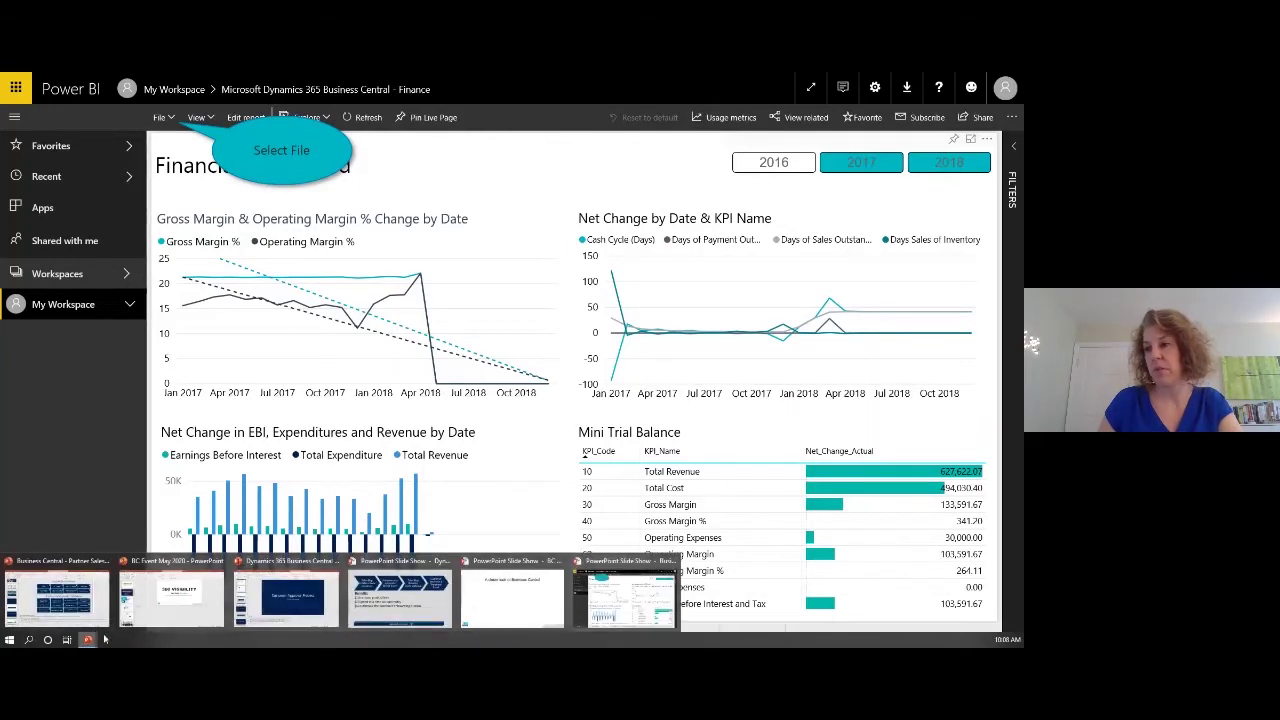
{"action": "left_click", "coordinate": [513, 609]}
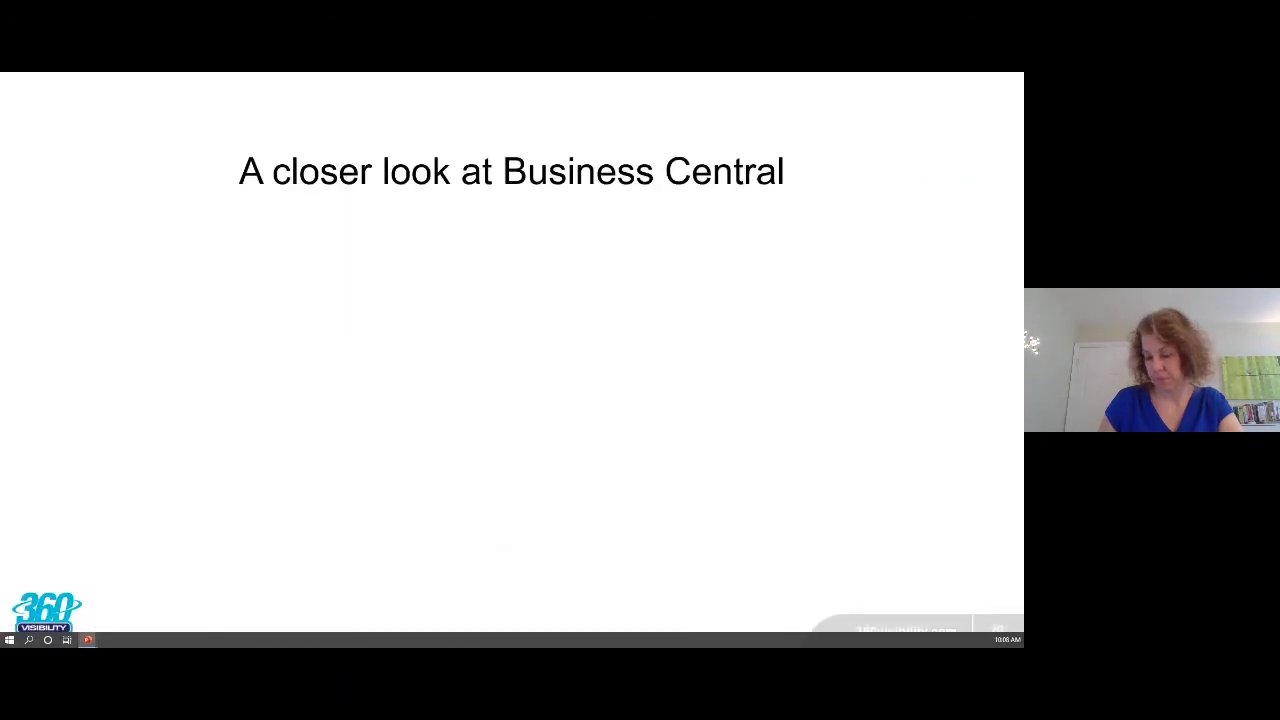
{"action": "key", "text": "Right"}
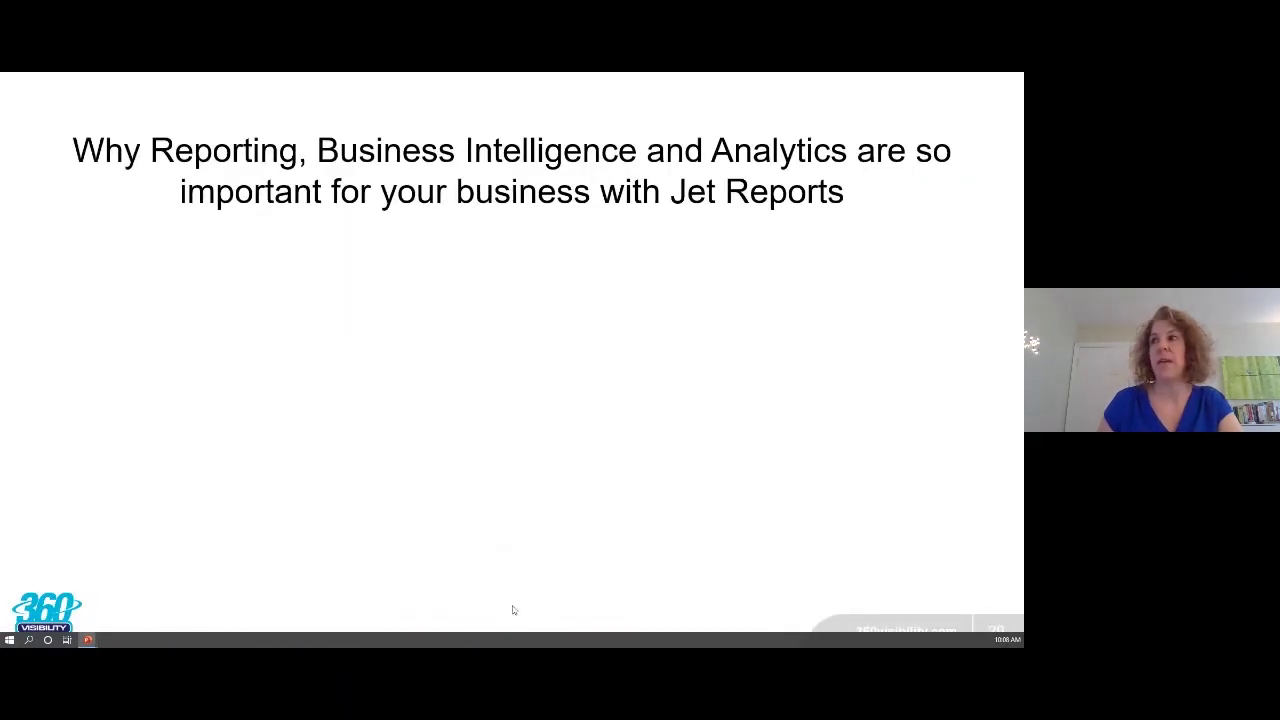